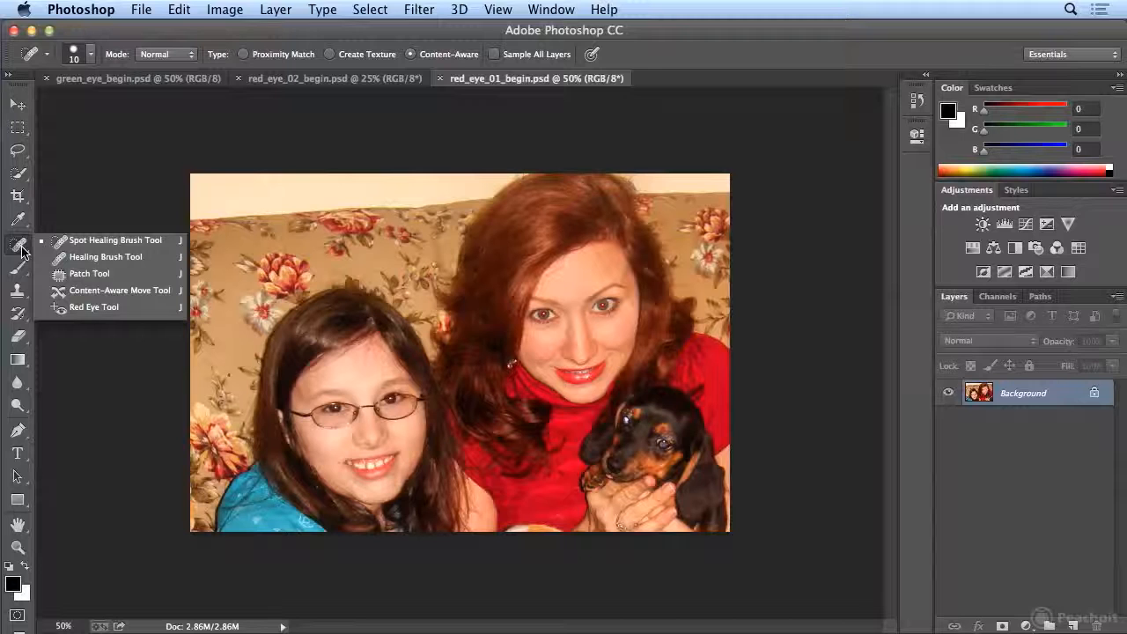
- Remove the red eye from both of the woman's eyes using the Red Eye tool
left_click(72, 310)
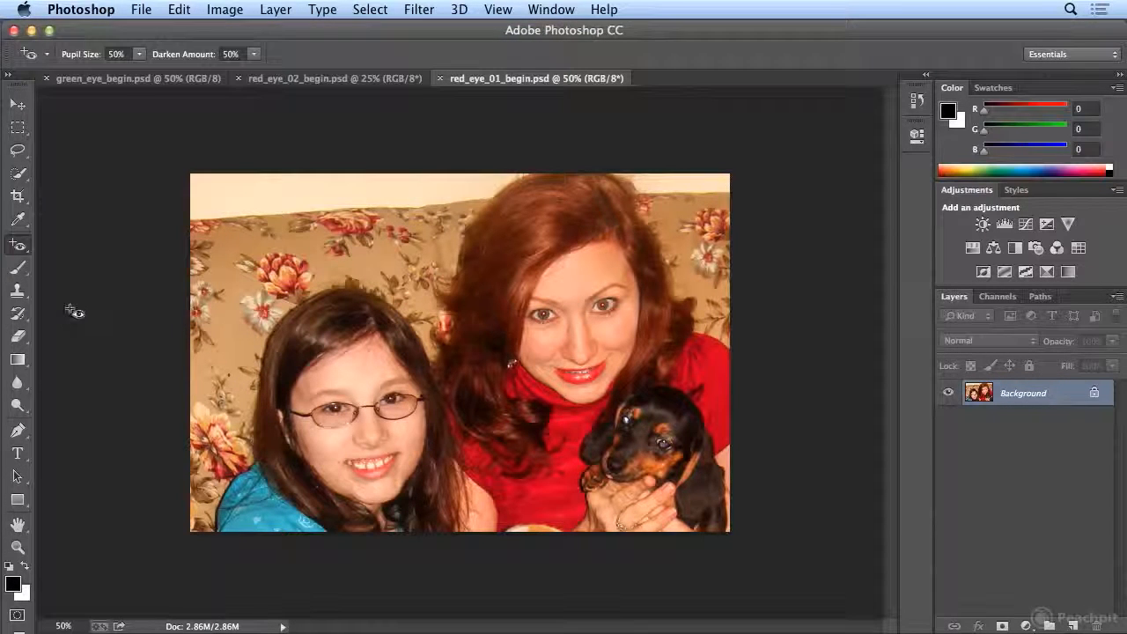
left_click(545, 317)
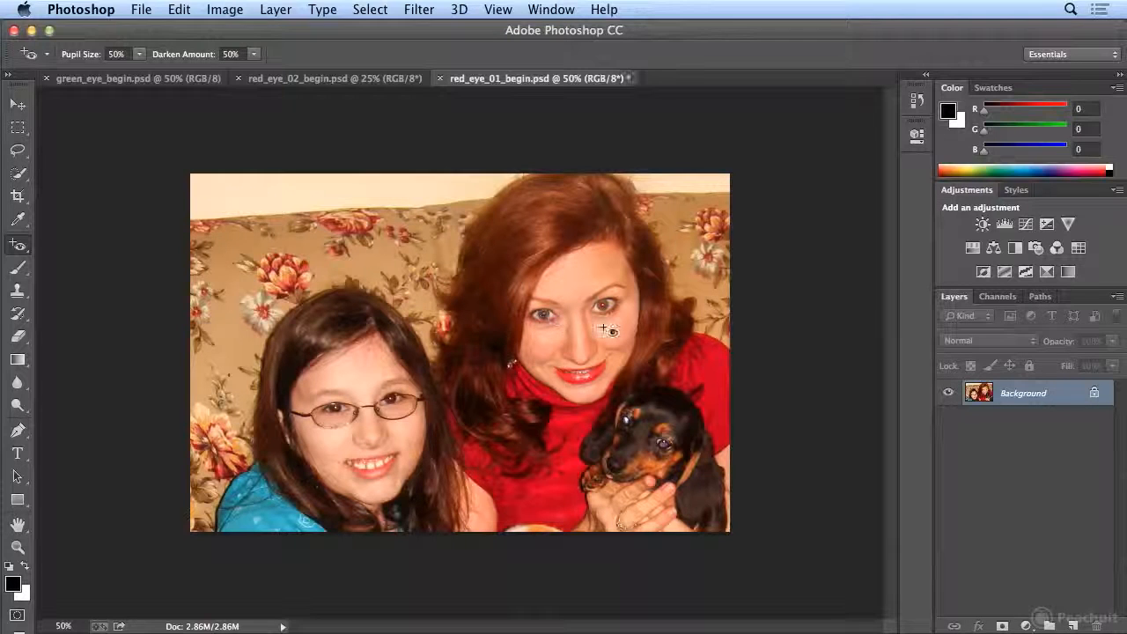
left_click(604, 306)
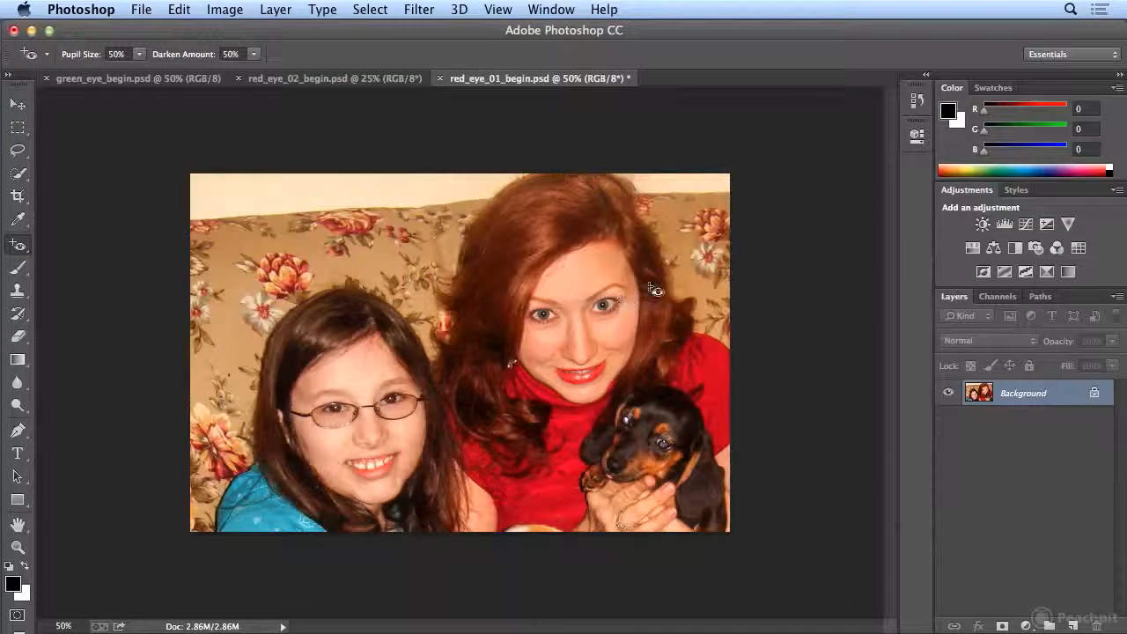
- Switch to red_eye_02_begin.psd and correct the red eyes of both bridesmaids in red dresses with the Red Eye tool
left_click(340, 79)
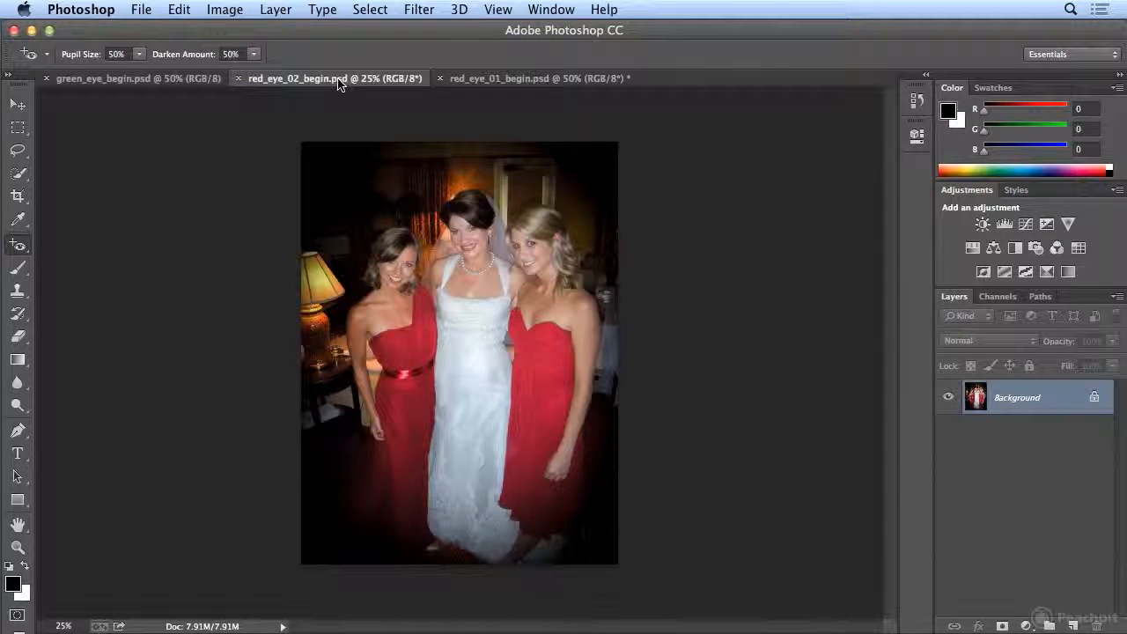
key("super+plus")
key("super+plus")
scroll(361, 141, "up", 5)
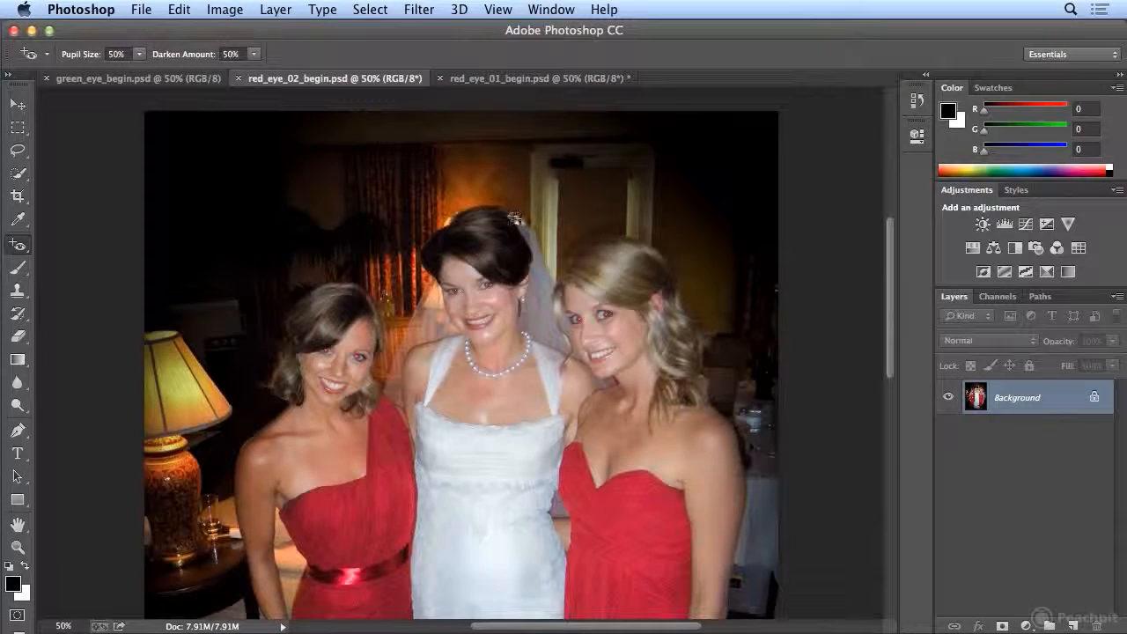
key("super+plus")
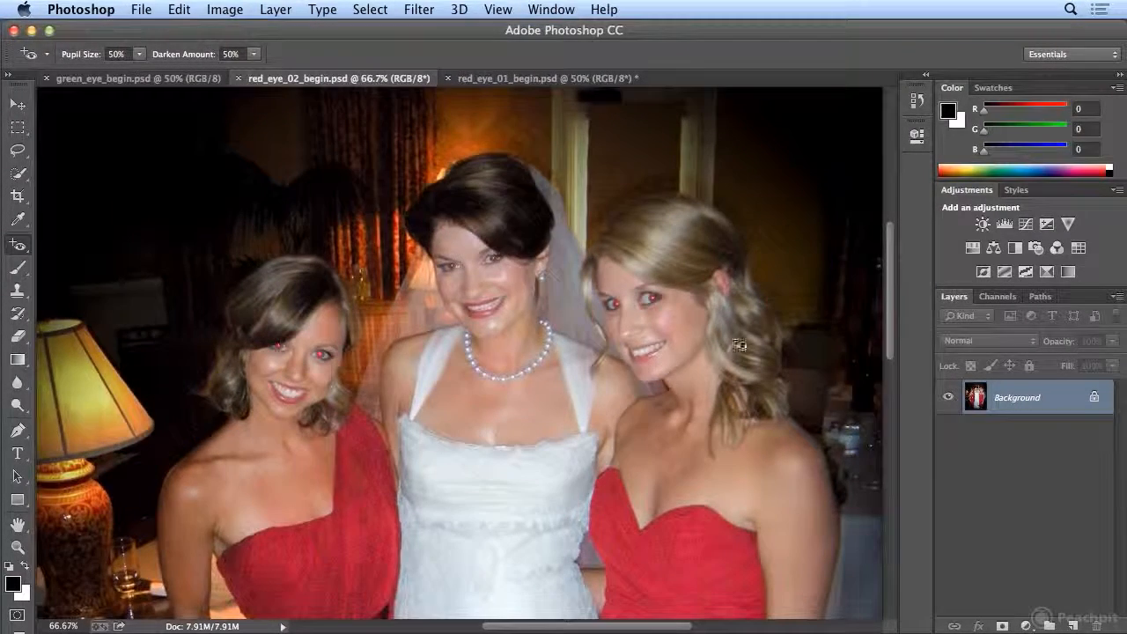
left_click(318, 358)
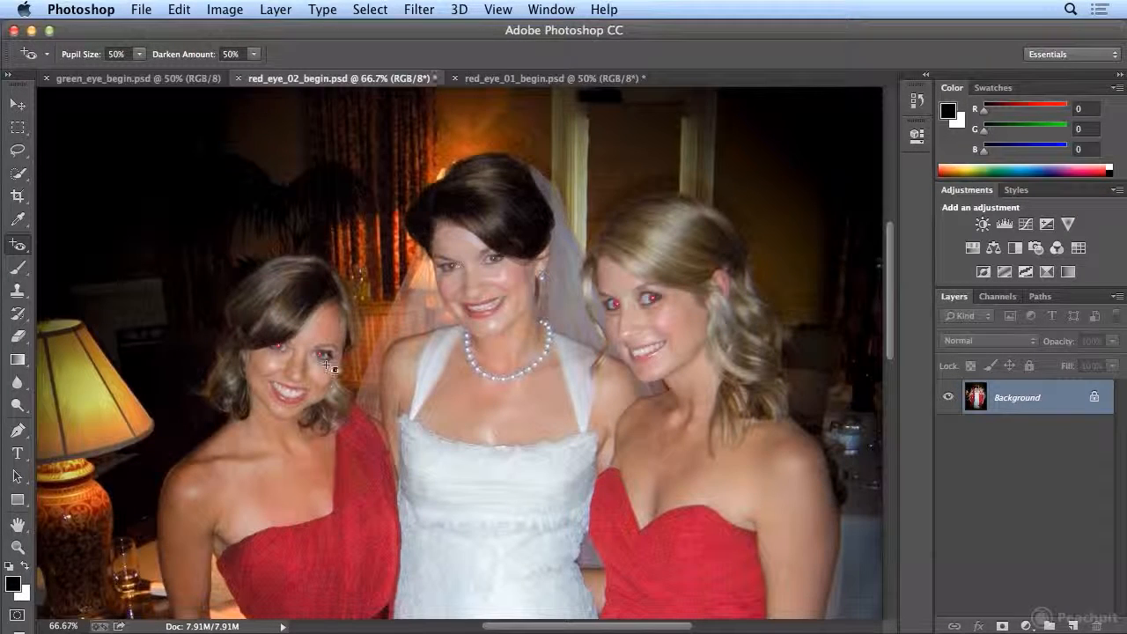
left_click(280, 350)
left_click(655, 303)
left_click(617, 306)
- Try the Red Eye tool on each of the bride's eyes and undo the corrections
left_click(499, 267)
key("super+plus")
key("super+plus")
scroll(503, 290, "up", 3)
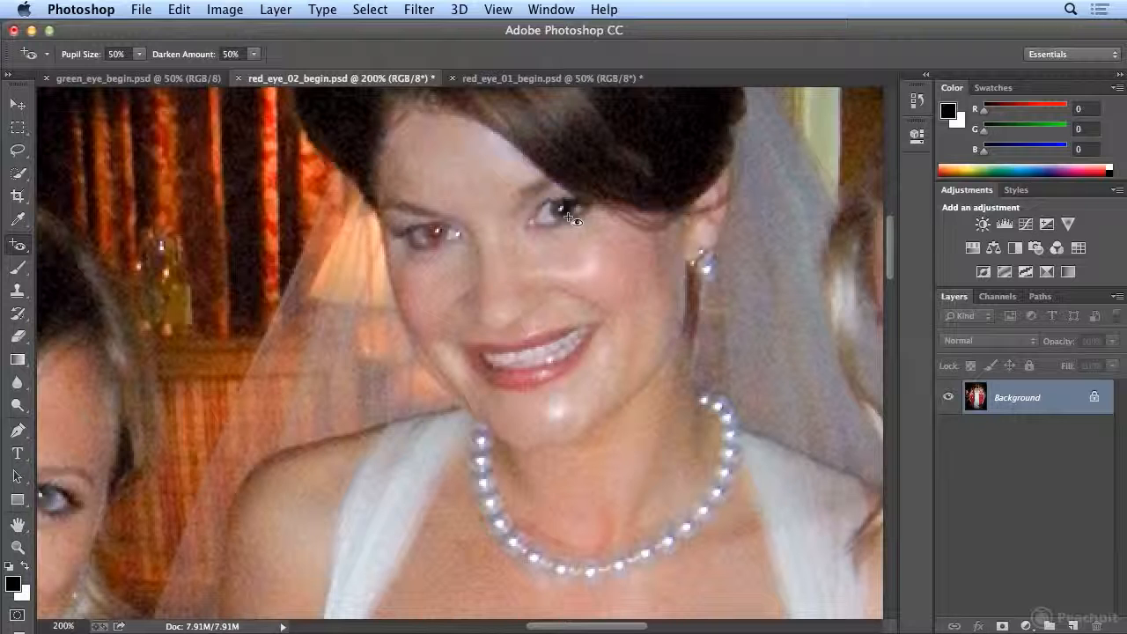
key("super+z")
key("super+z")
key("super+z")
left_click(437, 235)
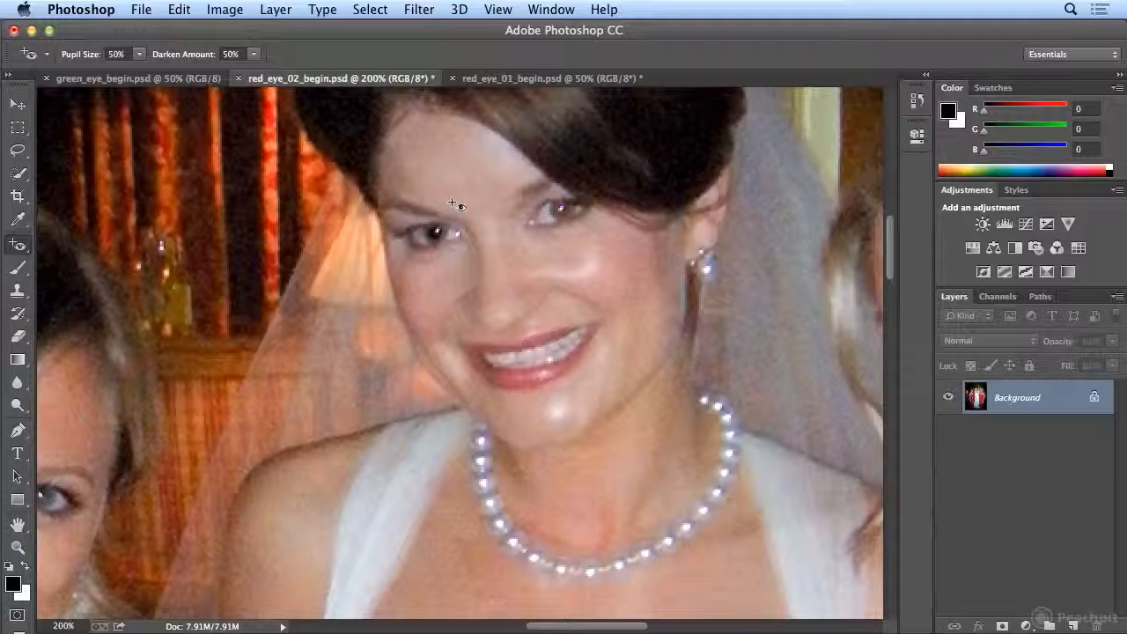
key("super+z")
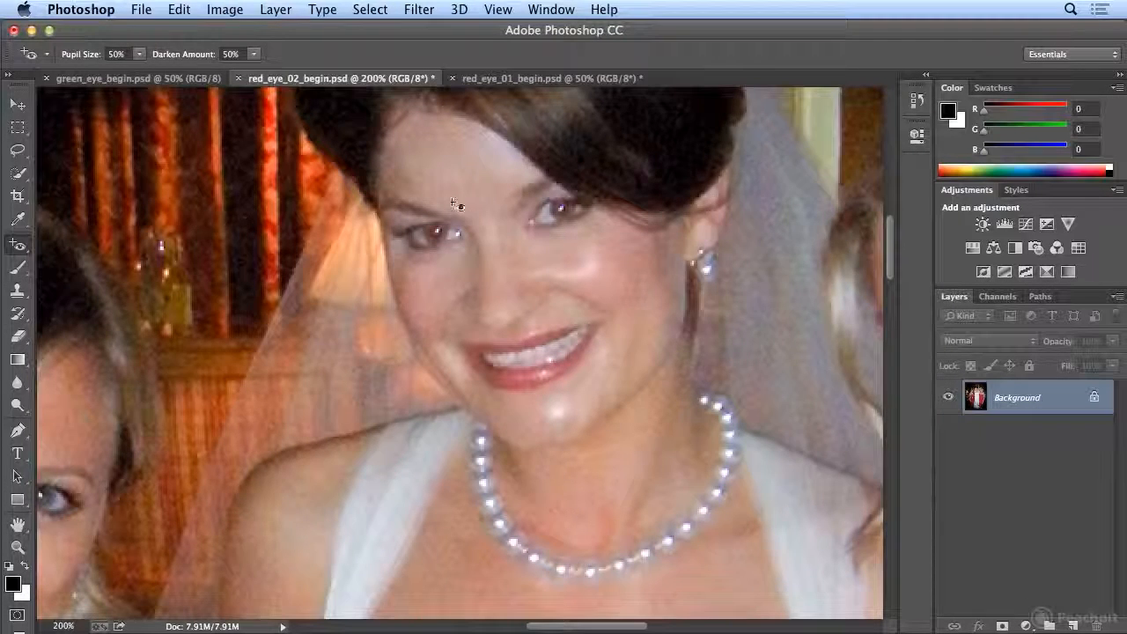
- Desaturate the red in both of the bride's pupils with a 9 px Sponge tool in Desaturate mode
left_click(17, 406)
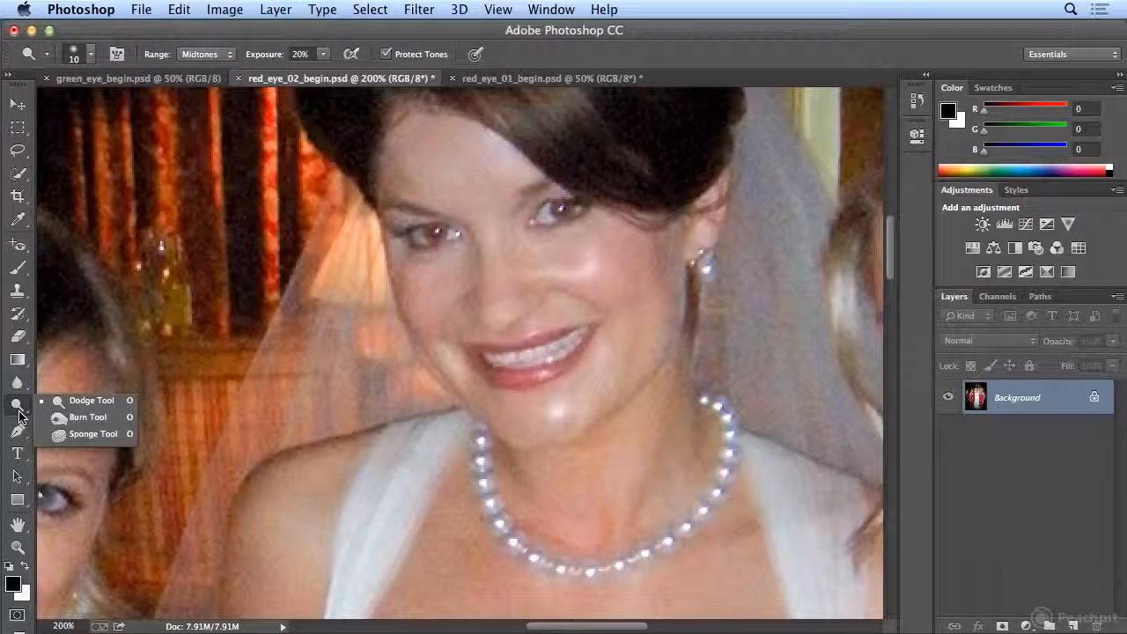
left_click(58, 441)
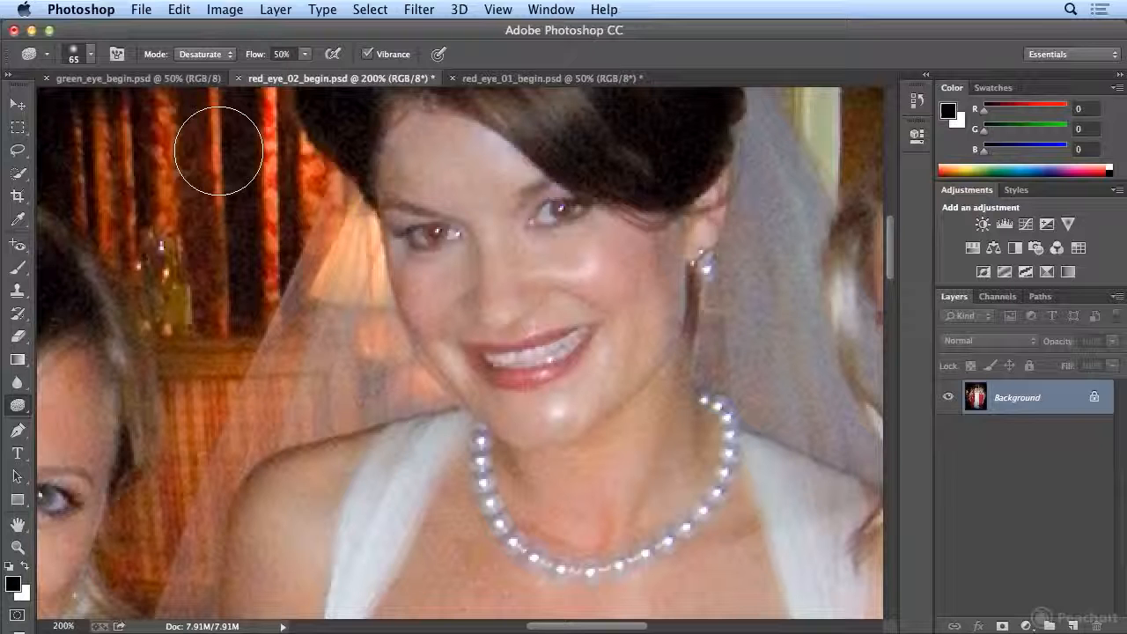
key("bracketleft")
key("bracketleft")
key("bracketleft")
key("bracketleft")
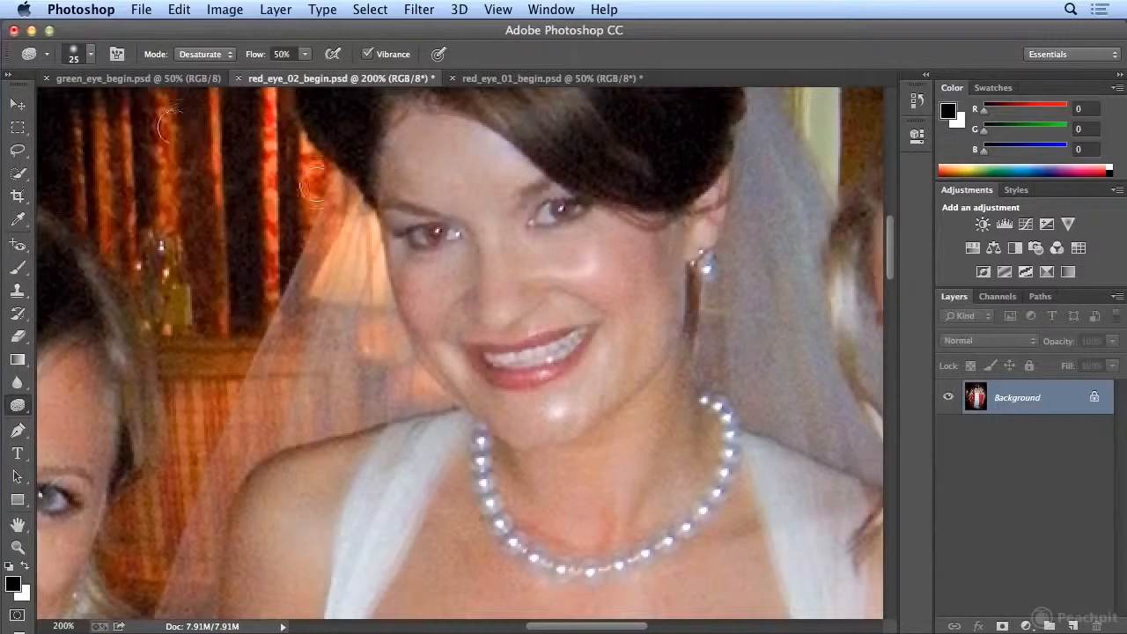
key("bracketleft")
key("bracketleft")
key("bracketleft")
left_click_drag(559, 207, 565, 211)
left_click_drag(434, 236, 435, 231)
- Switch to green_eye_begin.psd with the Red Eye tool active and enlarge the pug's face to 200%
left_click(22, 248)
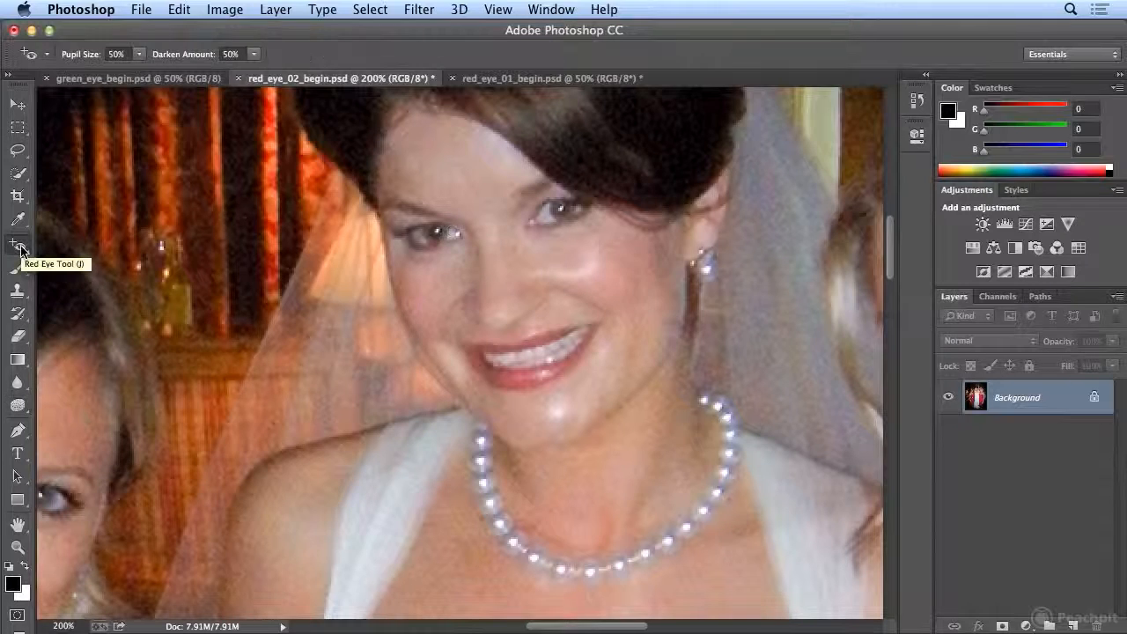
left_click(111, 81)
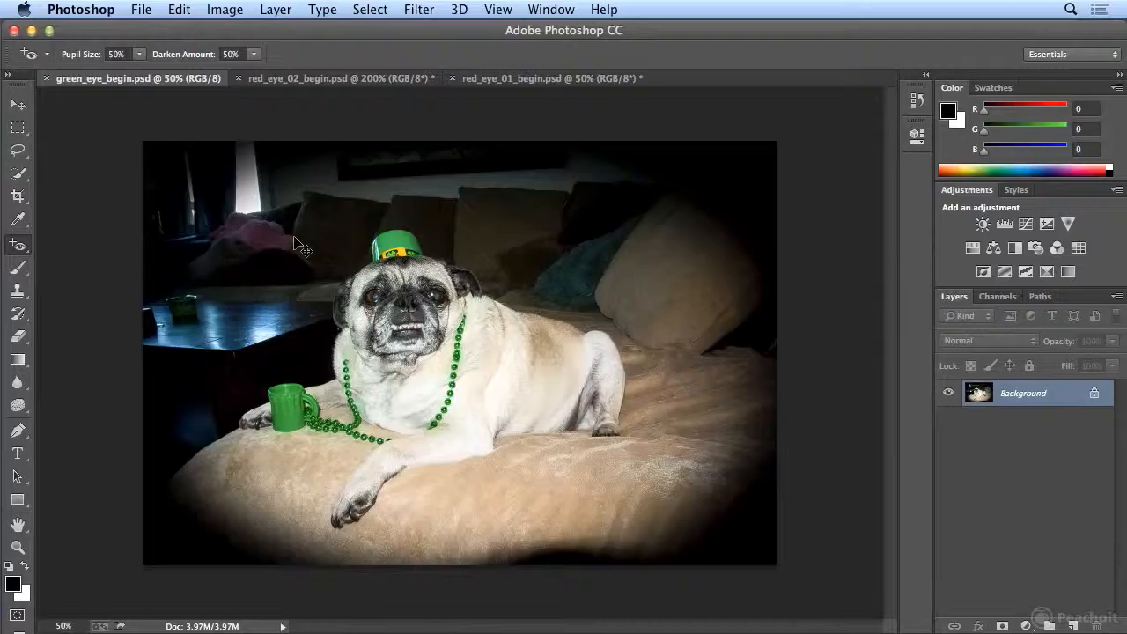
key("super+plus")
key("super+plus")
key("super+plus")
left_click_drag(616, 628, 597, 628)
scroll(611, 581, "up", 5)
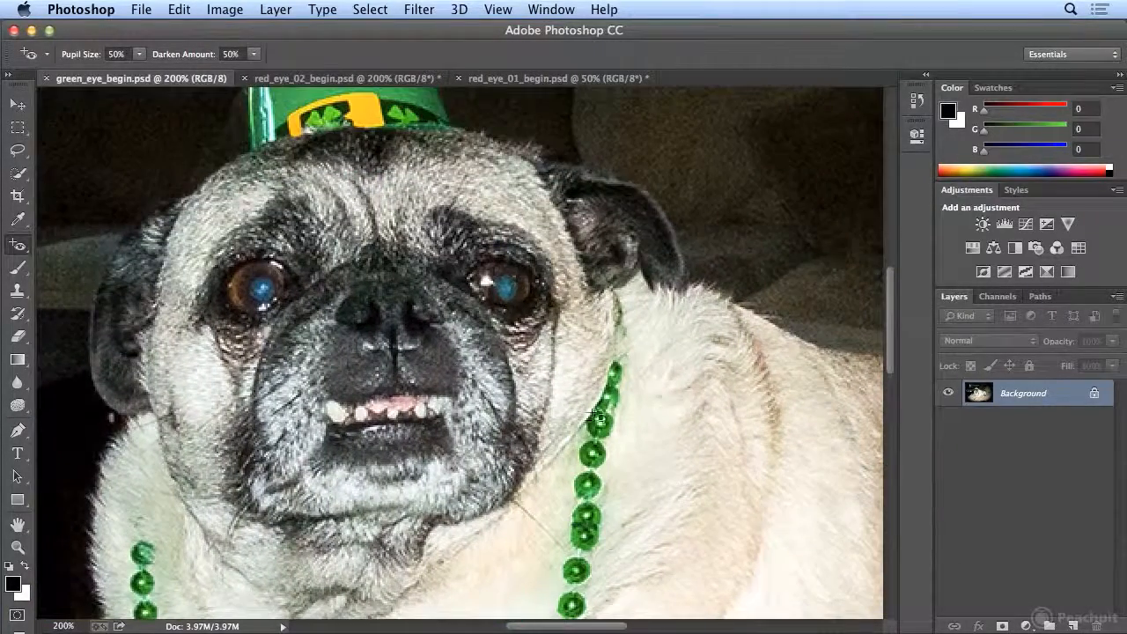
- Try the Red Eye tool on one of the pug's glowing eyes and undo it
left_click(508, 298)
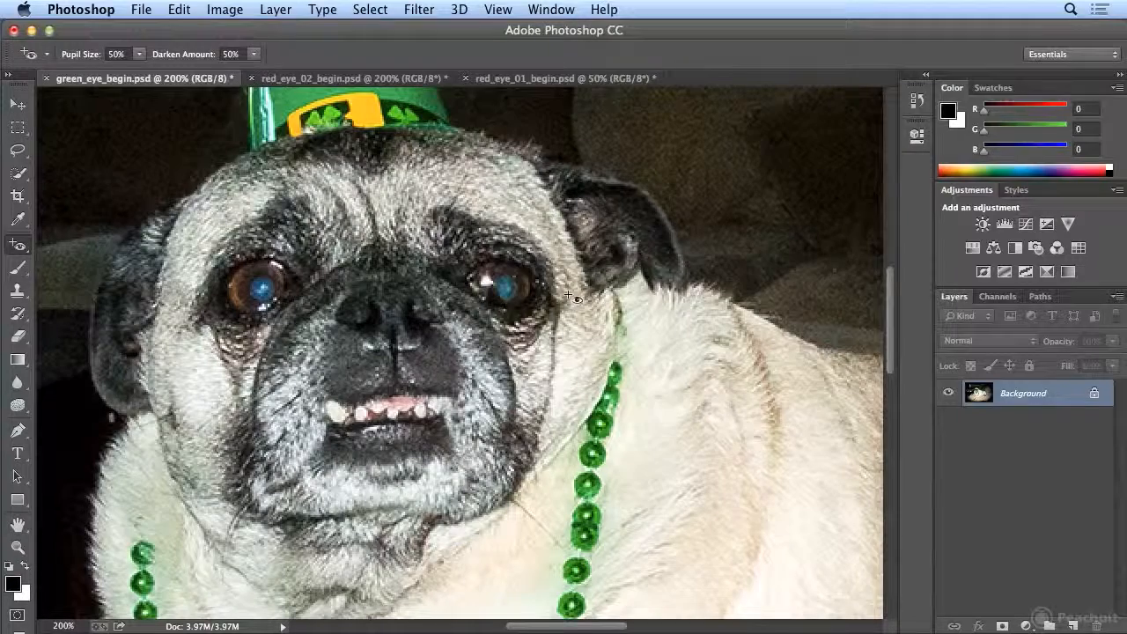
key("super+z")
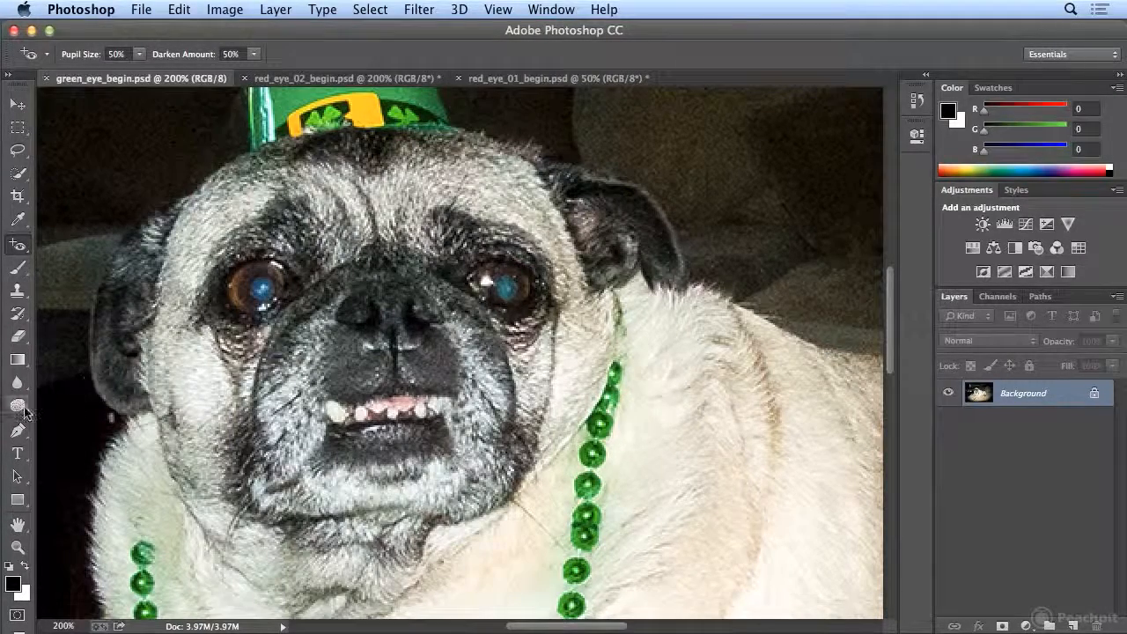
- Desaturate the blue glow in both of the pug's eyes with the Sponge tool at a 17 px brush size
left_click(17, 406)
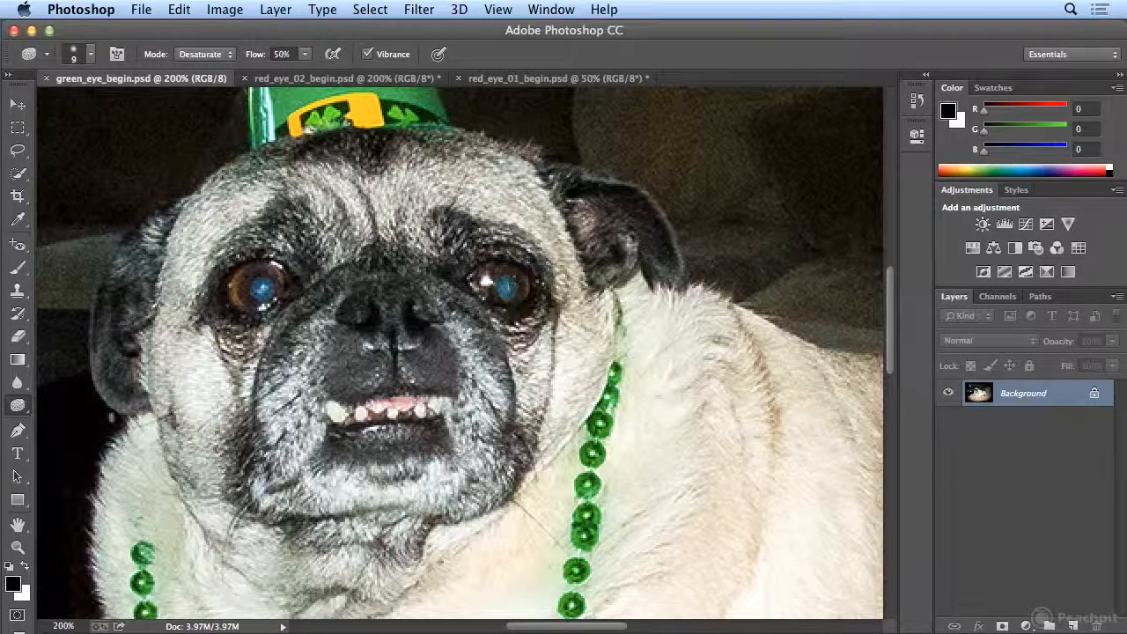
left_click(507, 281)
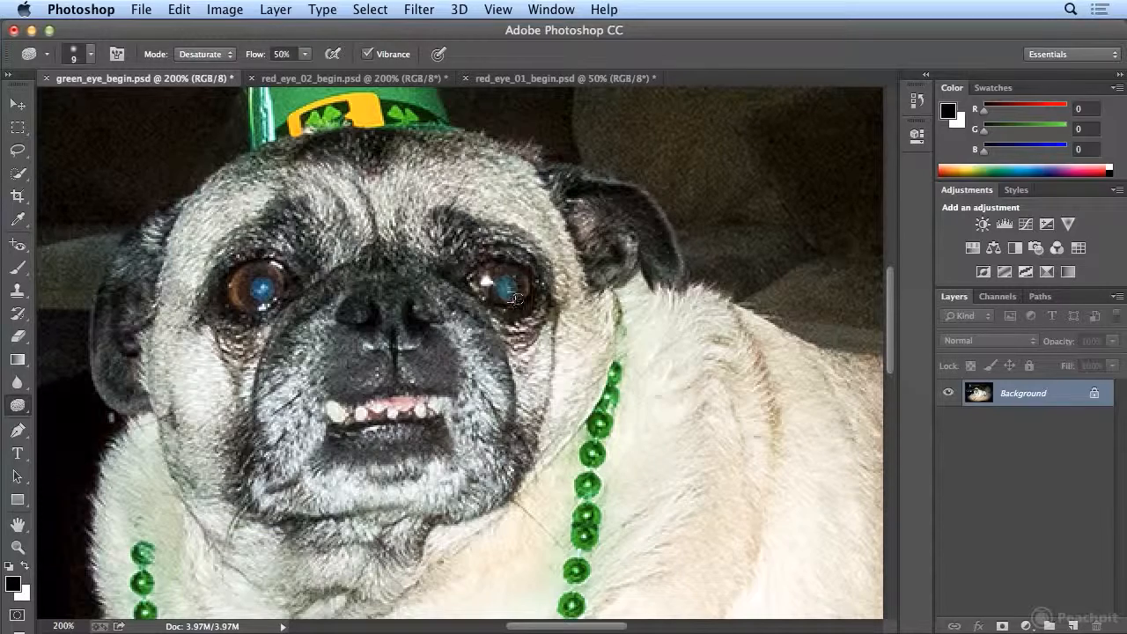
key("bracketright")
key("bracketright")
left_click(90, 55)
left_click_drag(117, 111, 107, 111)
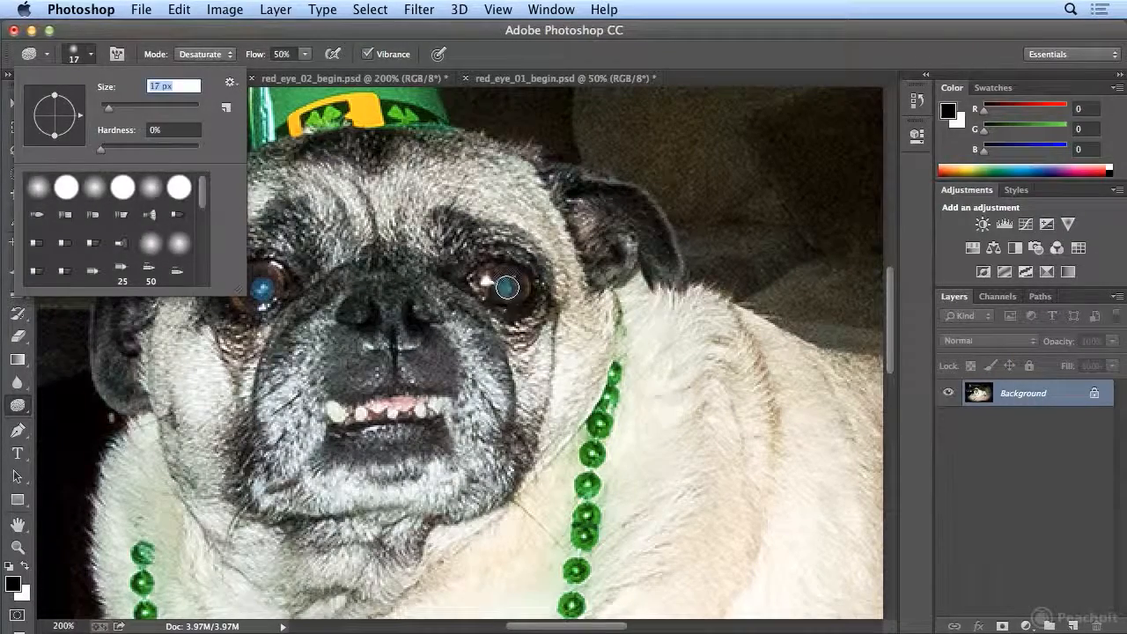
key("Return")
left_click_drag(506, 289, 507, 275)
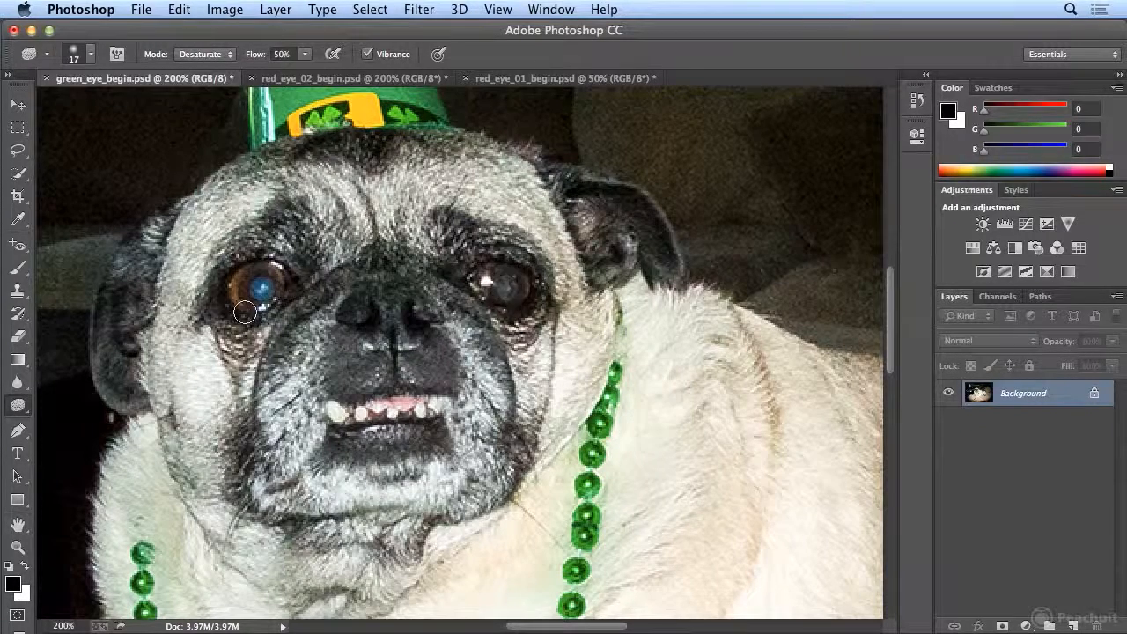
left_click_drag(254, 294, 263, 288)
key("super+minus")
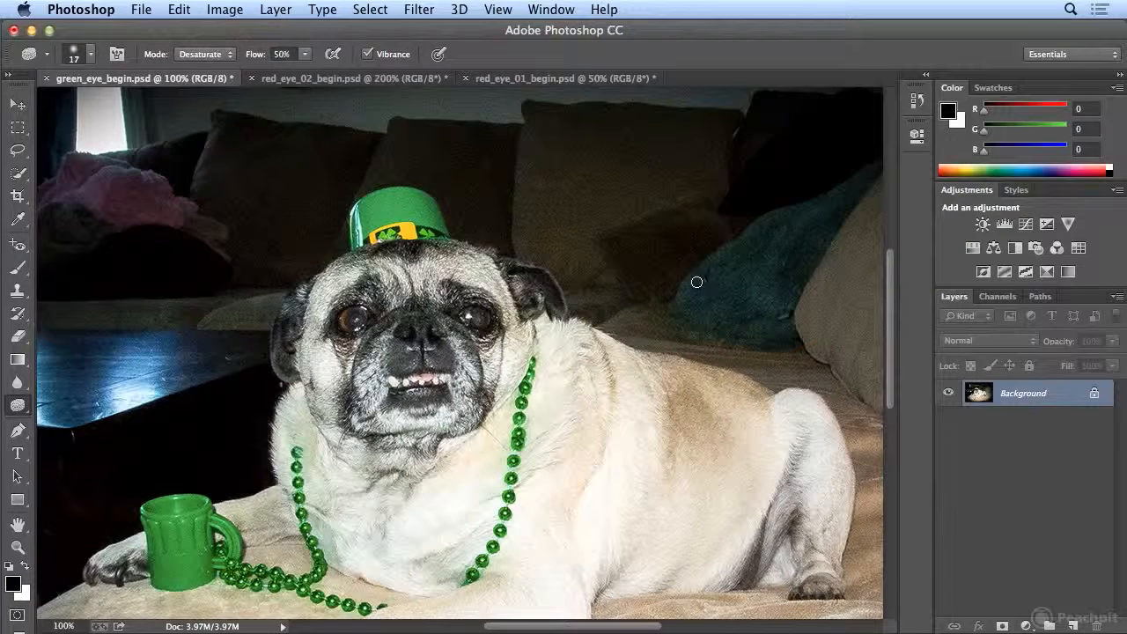
- Paint white highlights in the pug's eyes using the Brush tool with the 26 px star tip
left_click(15, 272)
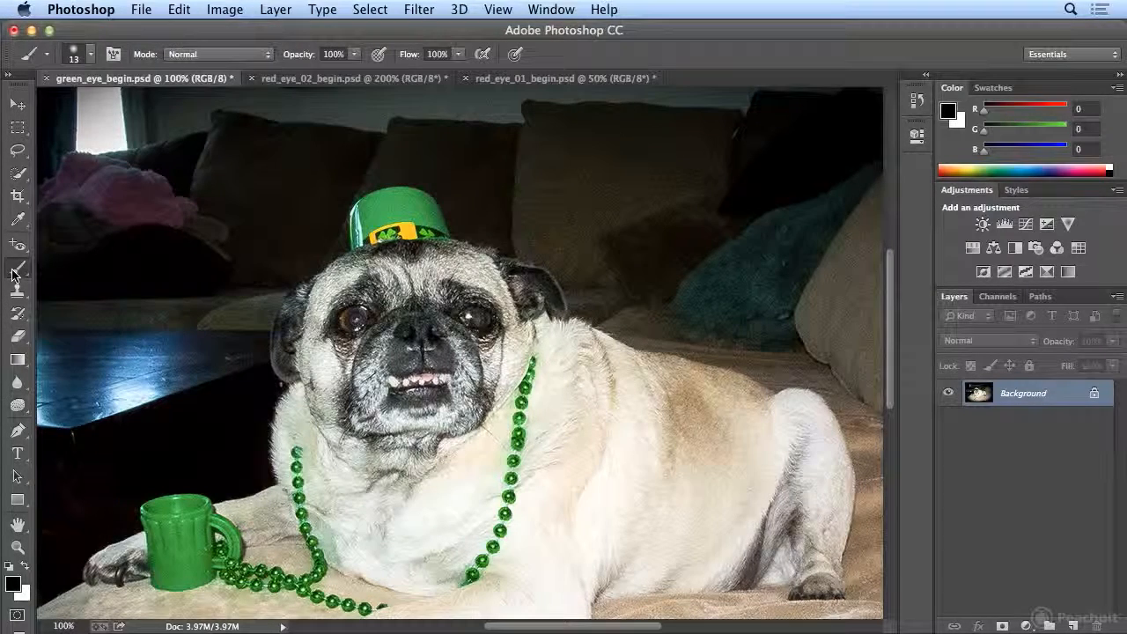
left_click(26, 566)
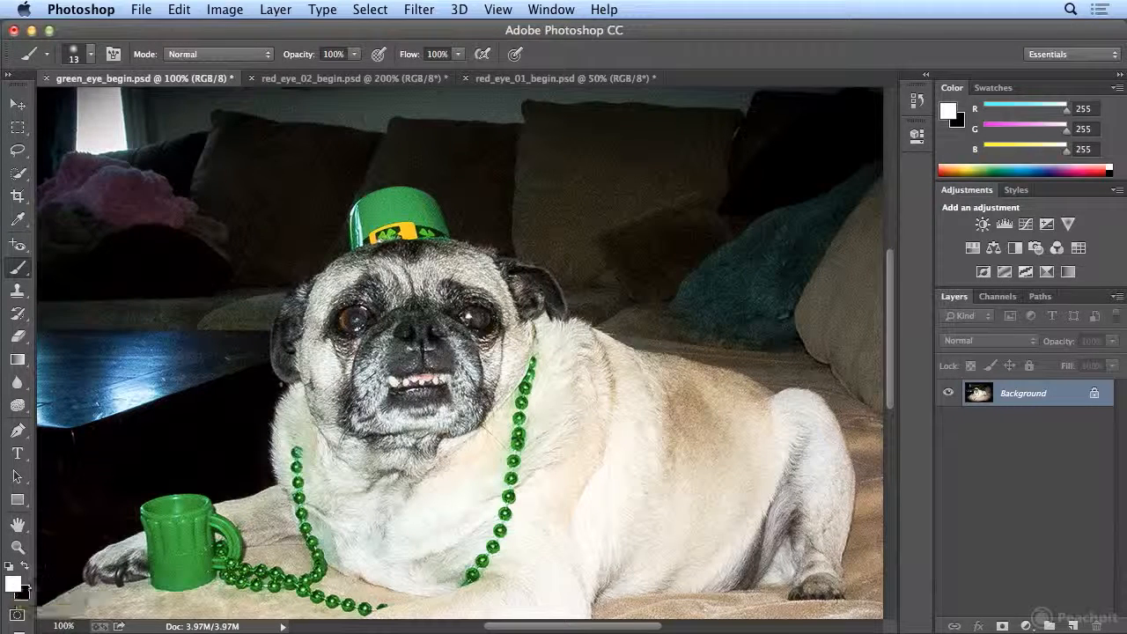
left_click(92, 55)
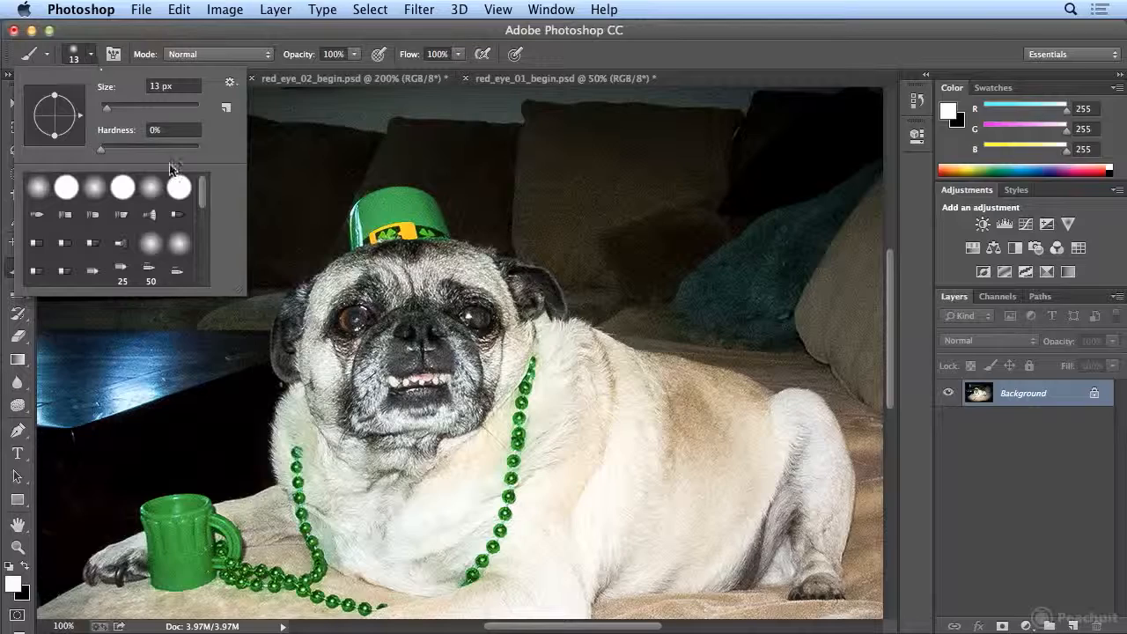
left_click_drag(203, 201, 214, 263)
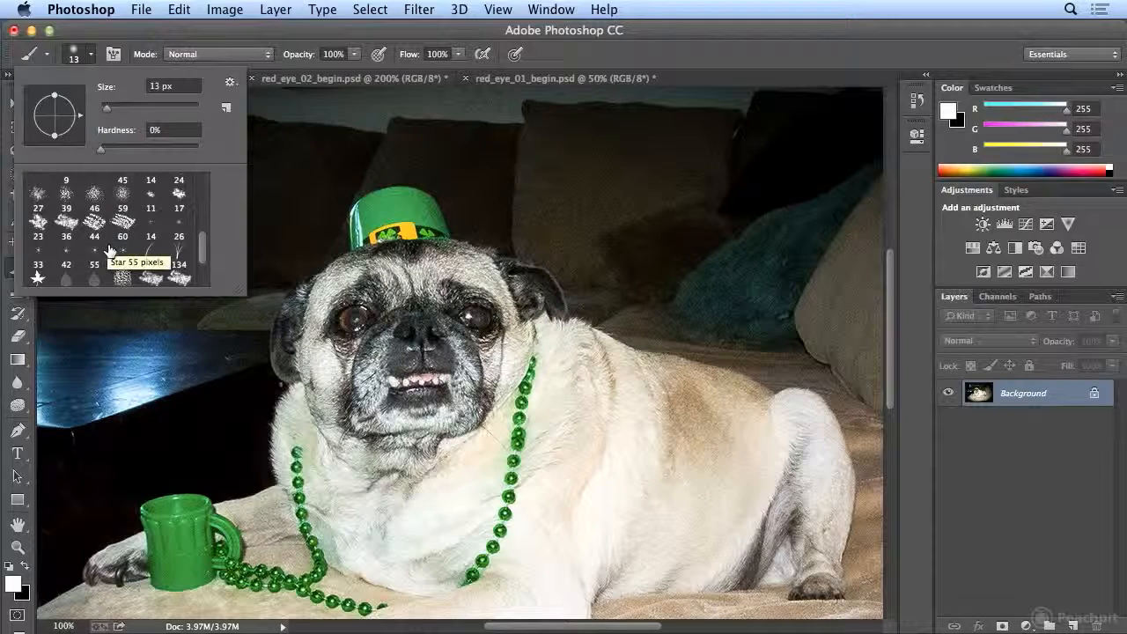
left_click(151, 234)
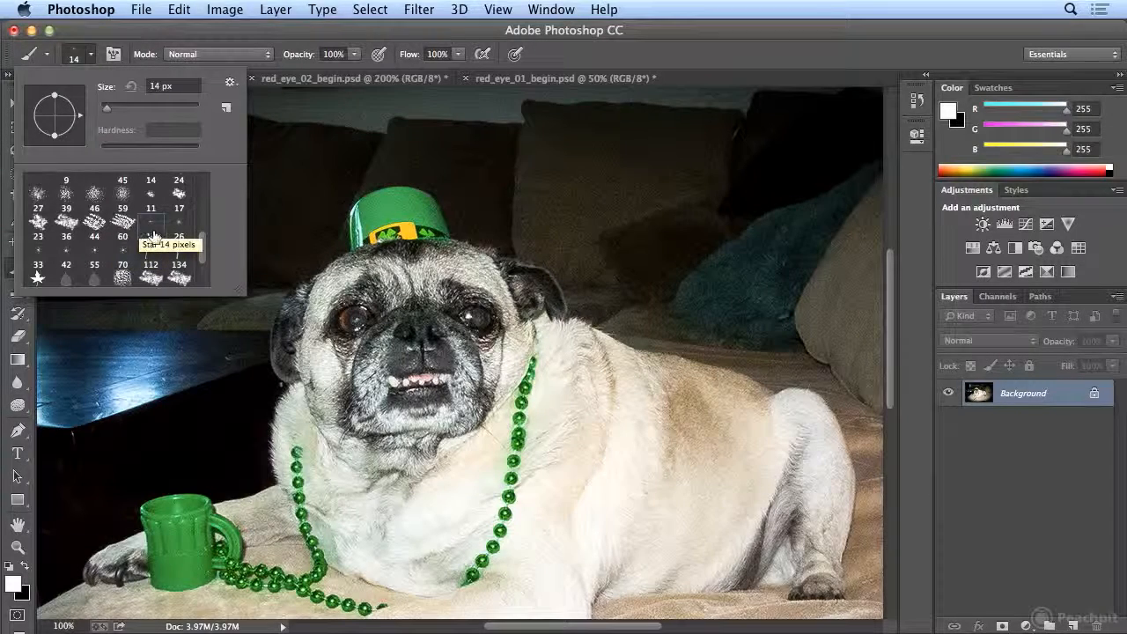
left_click(152, 234)
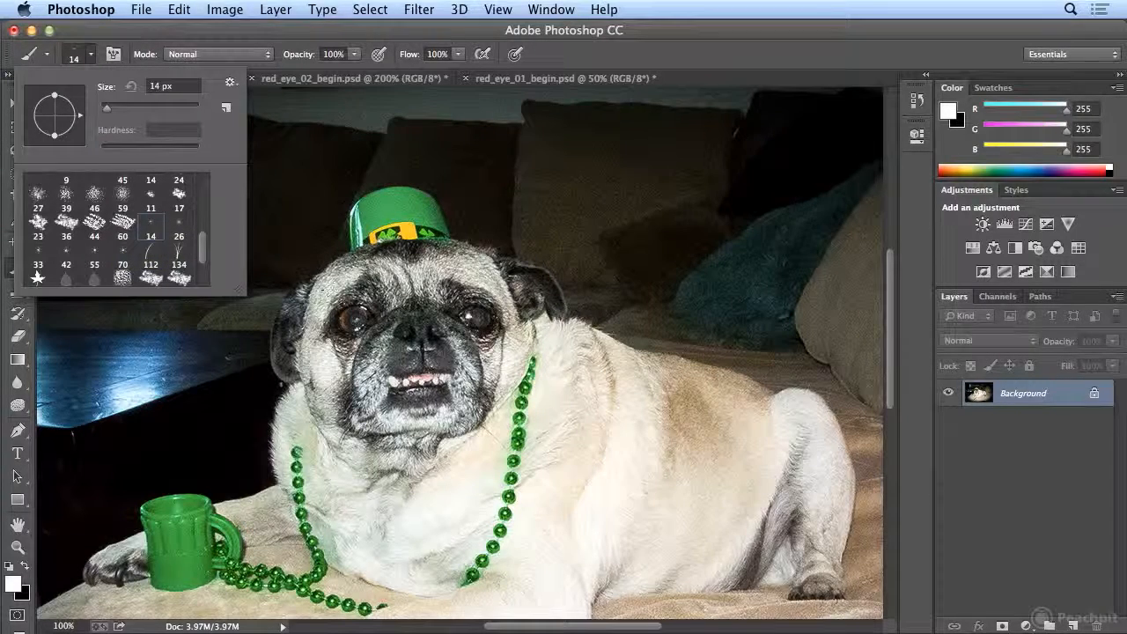
left_click(179, 236)
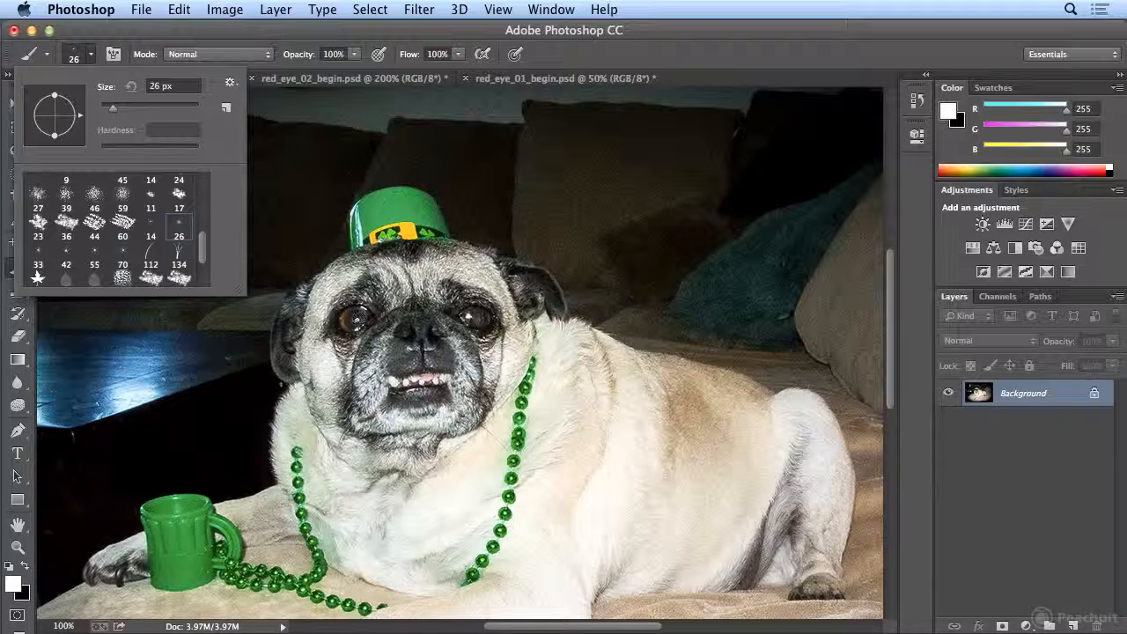
left_click(356, 319)
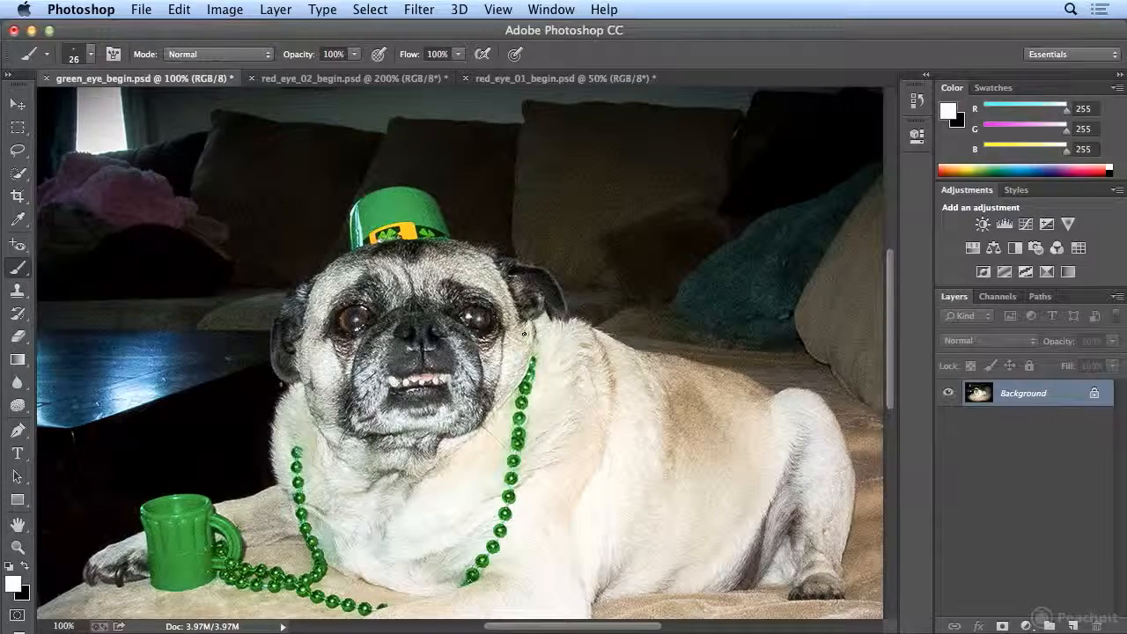
key("super+minus")
key("super+minus")
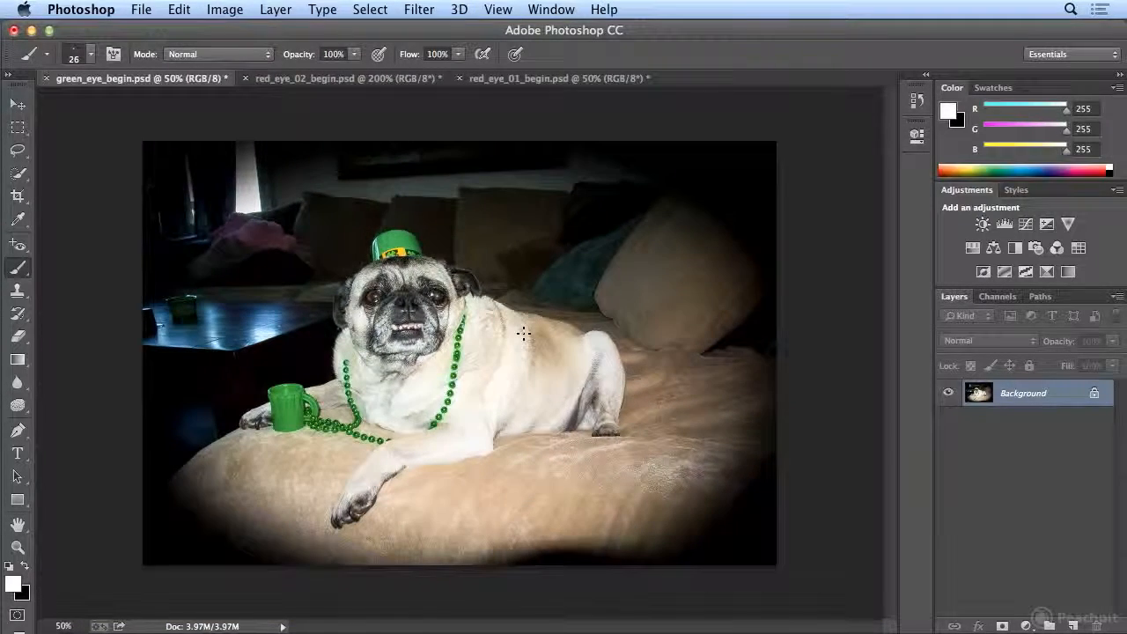
- Compare the pug's eyes before and after the brush highlights by stepping between the last Sponge and Brush history states
left_click(918, 99)
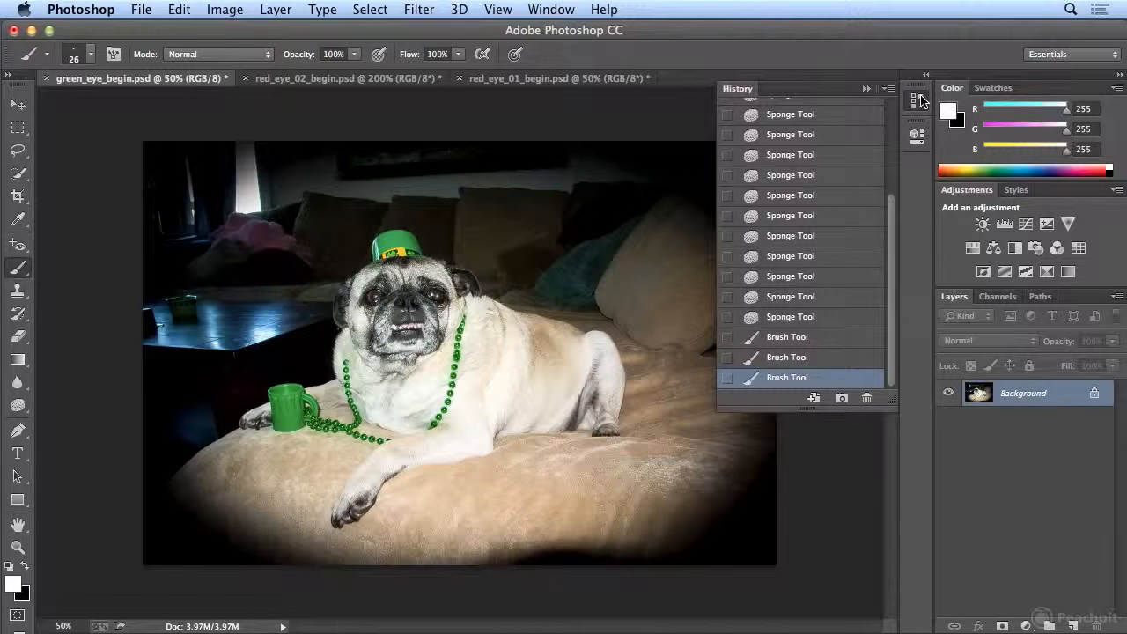
left_click(808, 319)
left_click(794, 380)
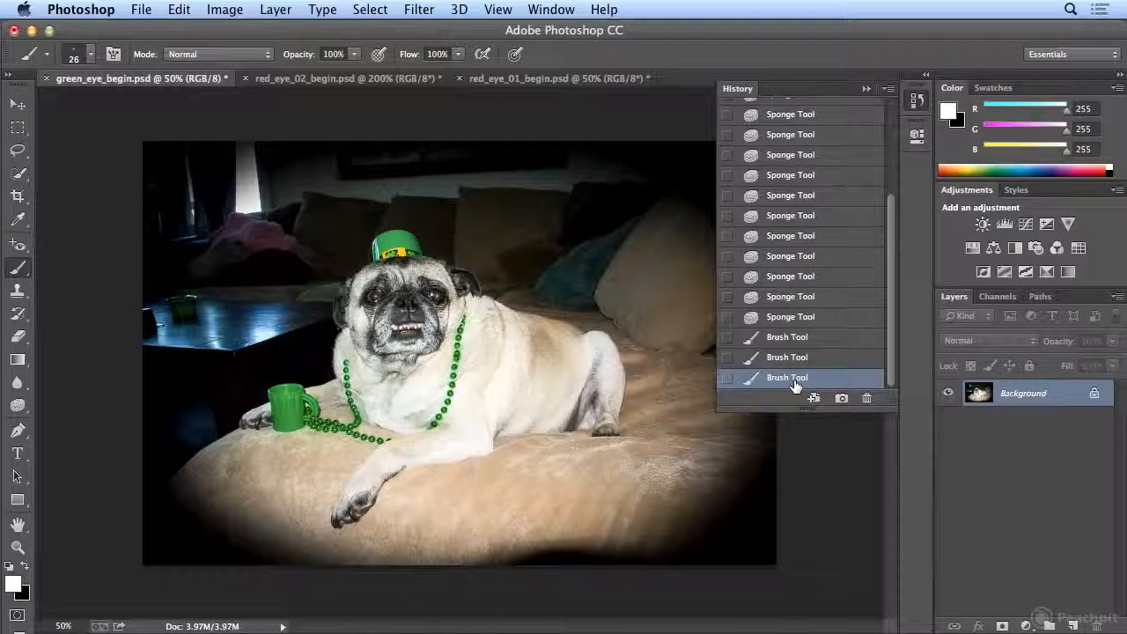
- Set up the Burn tool with the Shadows range and 20% exposure
left_click(18, 405)
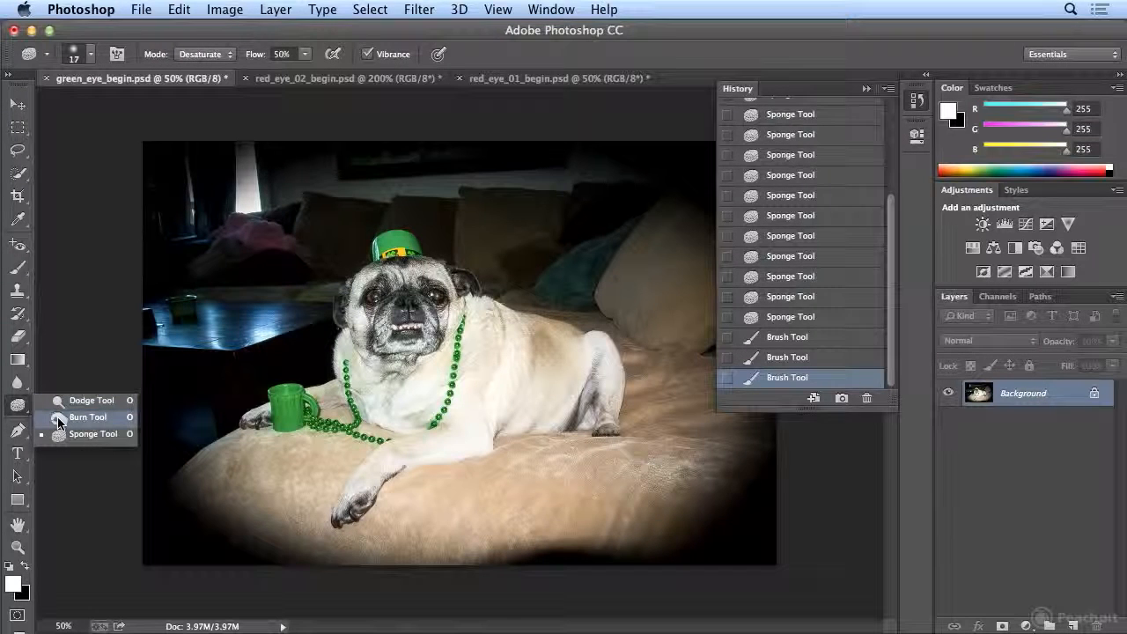
left_click(58, 419)
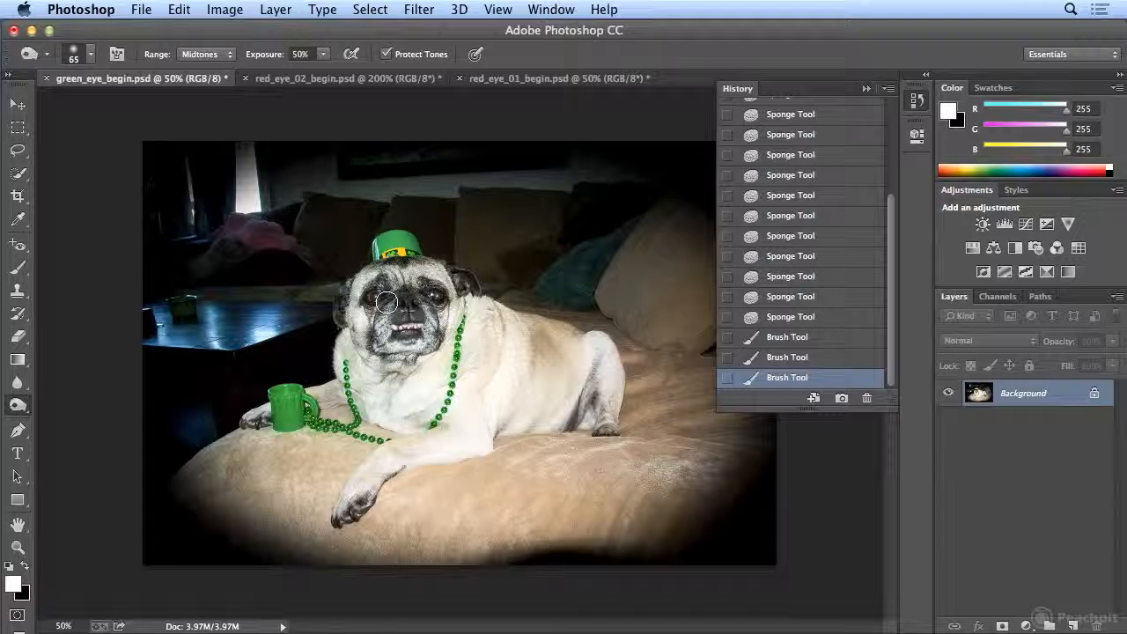
left_click_drag(324, 60, 299, 80)
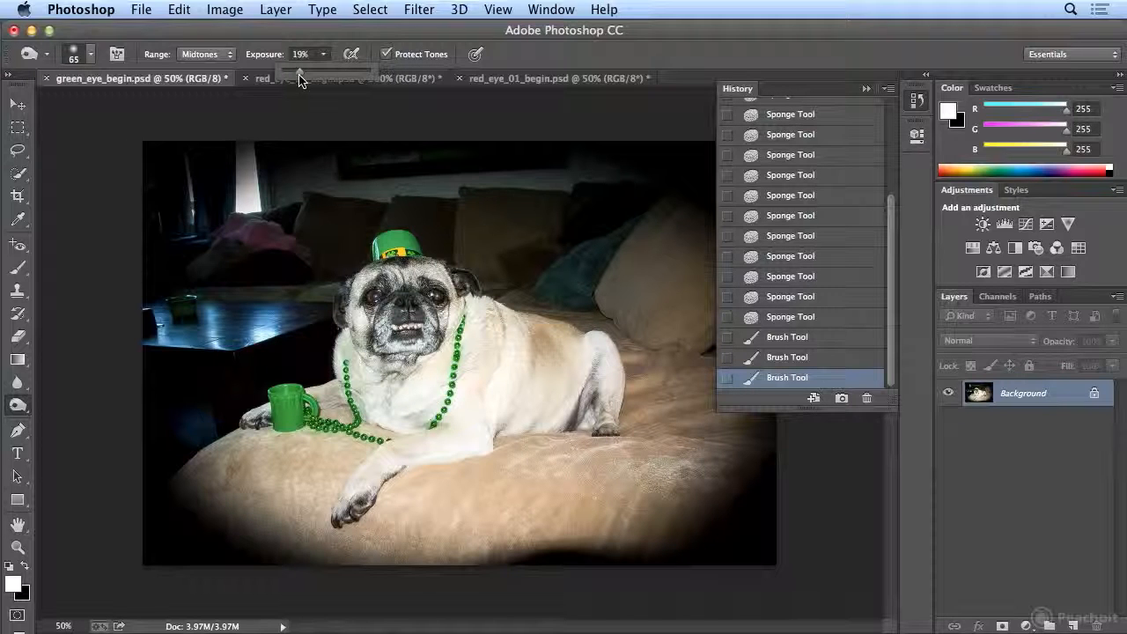
left_click(225, 53)
left_click(221, 43)
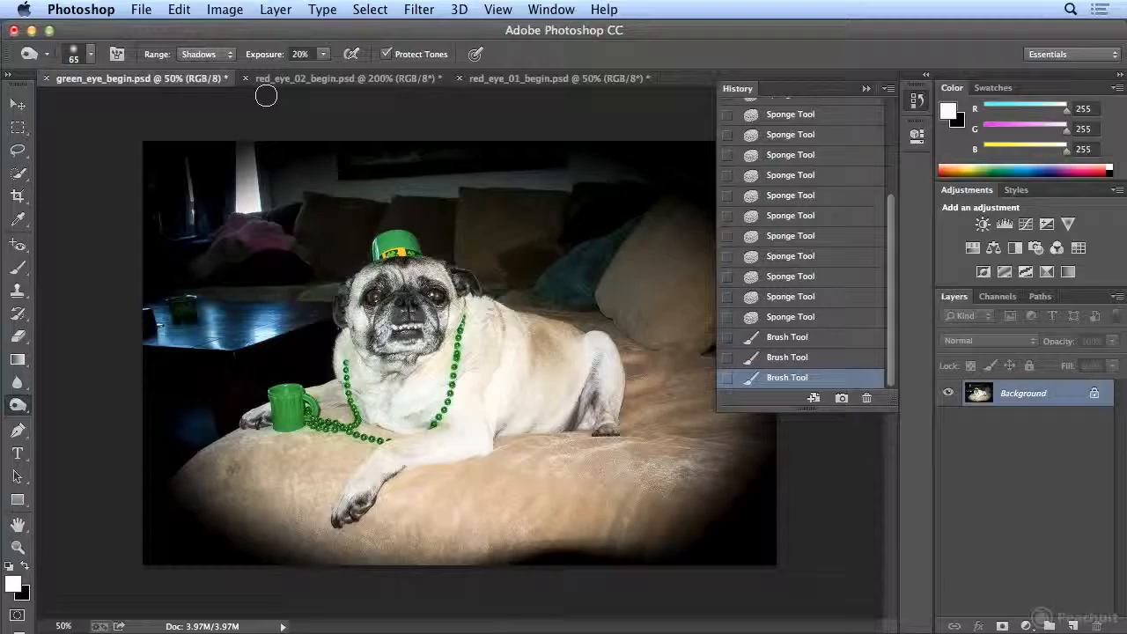
- Darken the pupil of the pug's eye on the right side of the photo using the Burn tool at a 20 px brush size
key("super+equal")
key("super+equal")
key("super+equal")
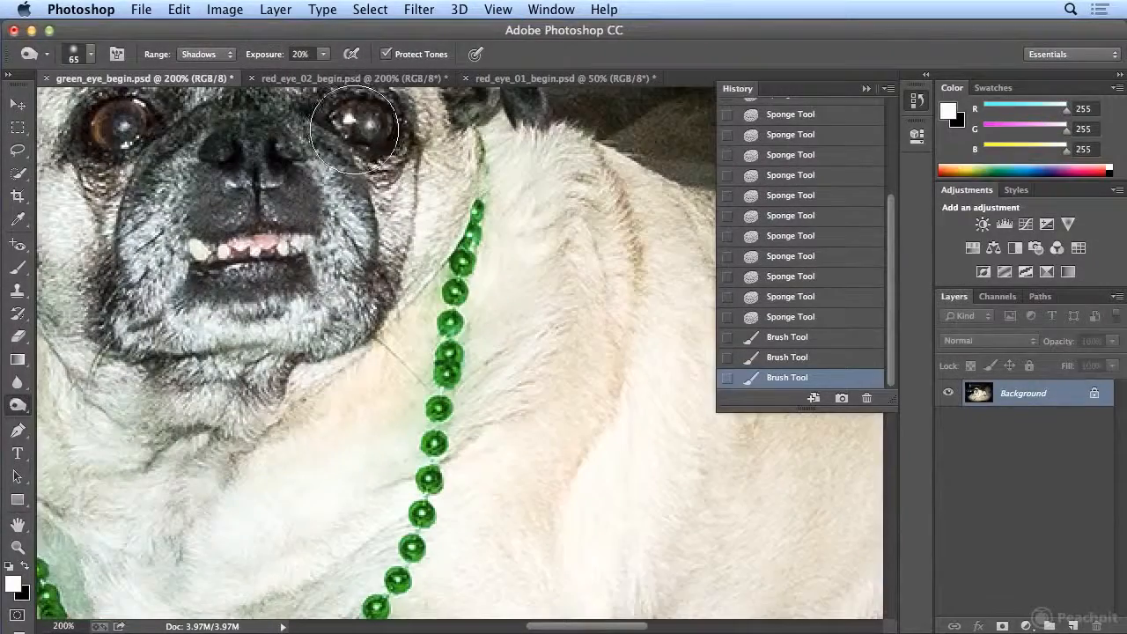
key("bracketleft")
key("bracketleft")
key("bracketleft")
key("bracketleft")
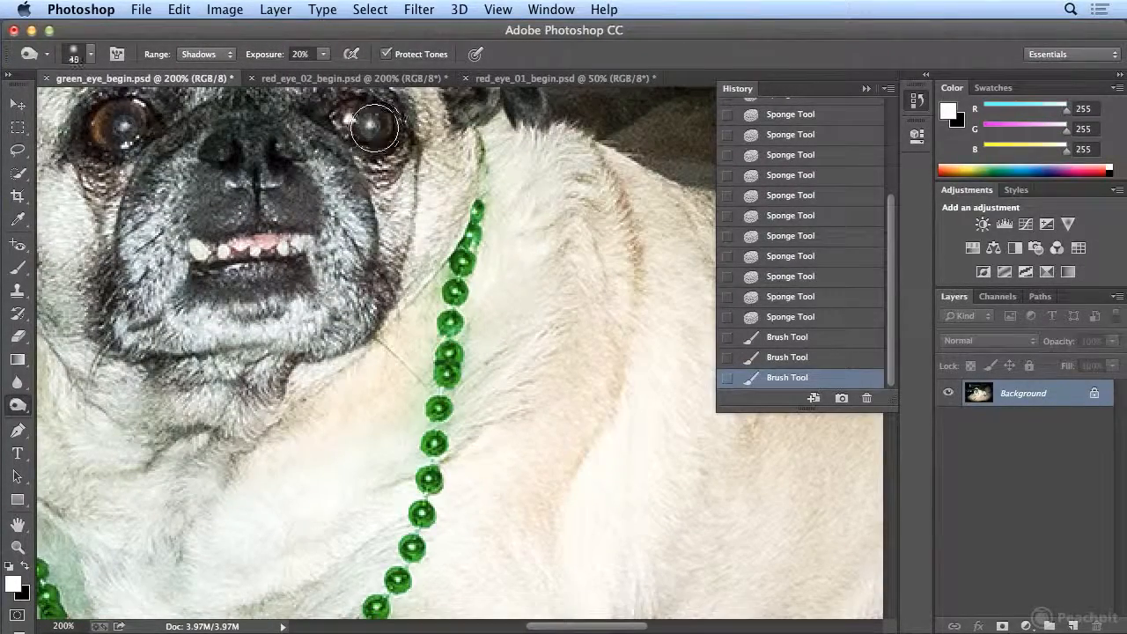
key("bracketleft")
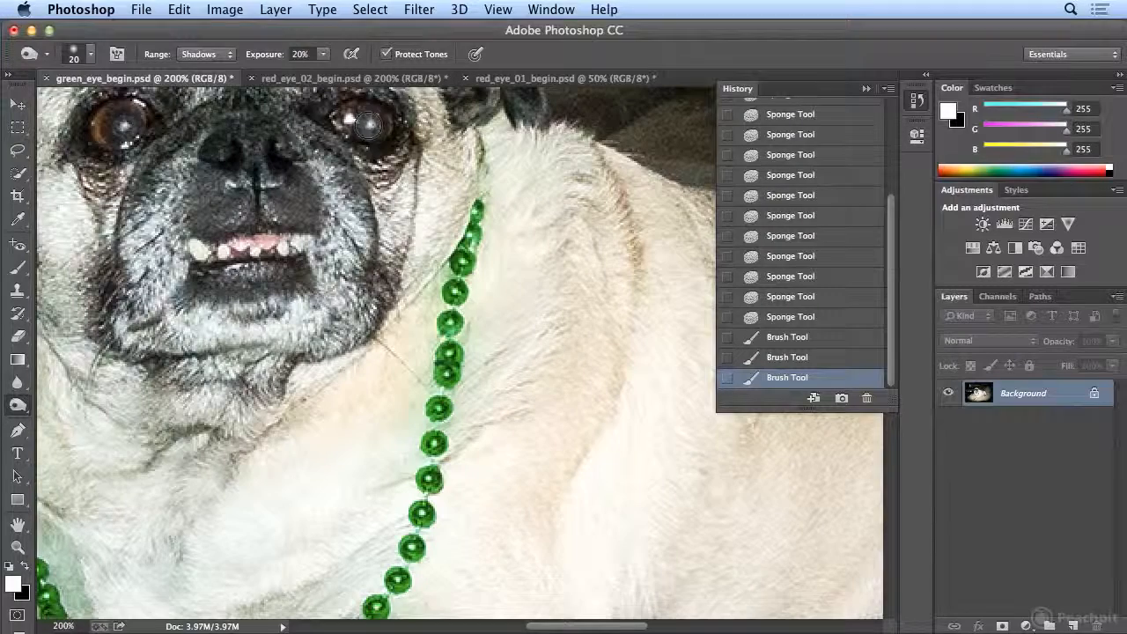
left_click(368, 127)
left_click(368, 127)
left_click(368, 127)
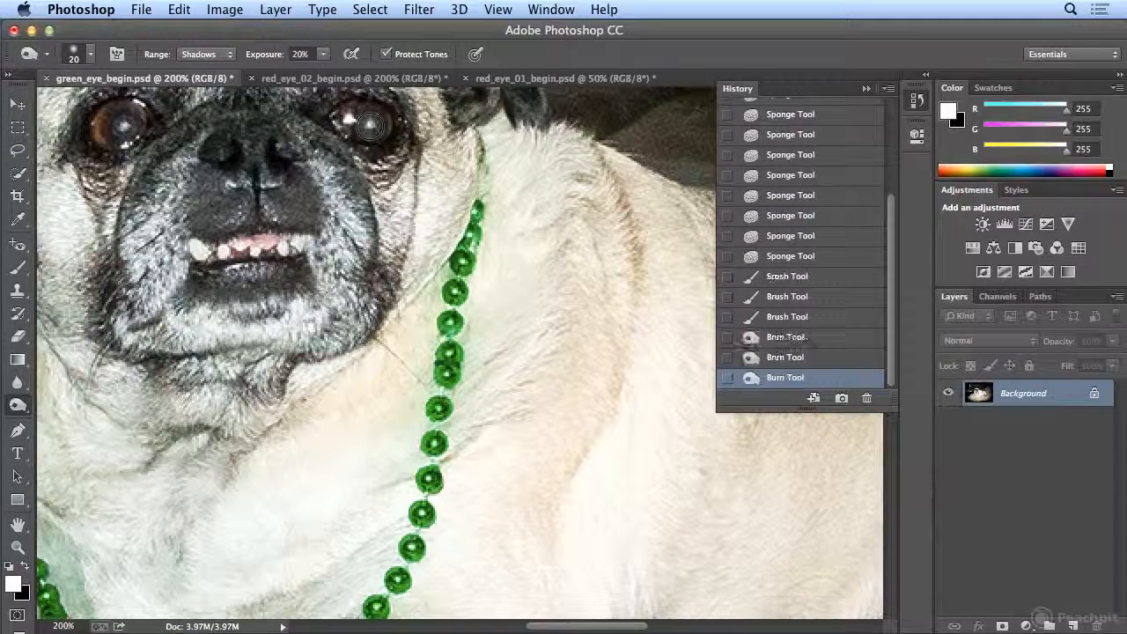
left_click(368, 126)
left_click(368, 127)
left_click(369, 127)
left_click(368, 127)
left_click(369, 128)
left_click(369, 128)
left_click(368, 127)
left_click(369, 127)
left_click(368, 127)
- Burn the pupil of the pug's other eye, on the left side of the photo, with the same brush
left_click(123, 124)
left_click(123, 125)
left_click(125, 125)
left_click(124, 126)
left_click(125, 127)
left_click(125, 128)
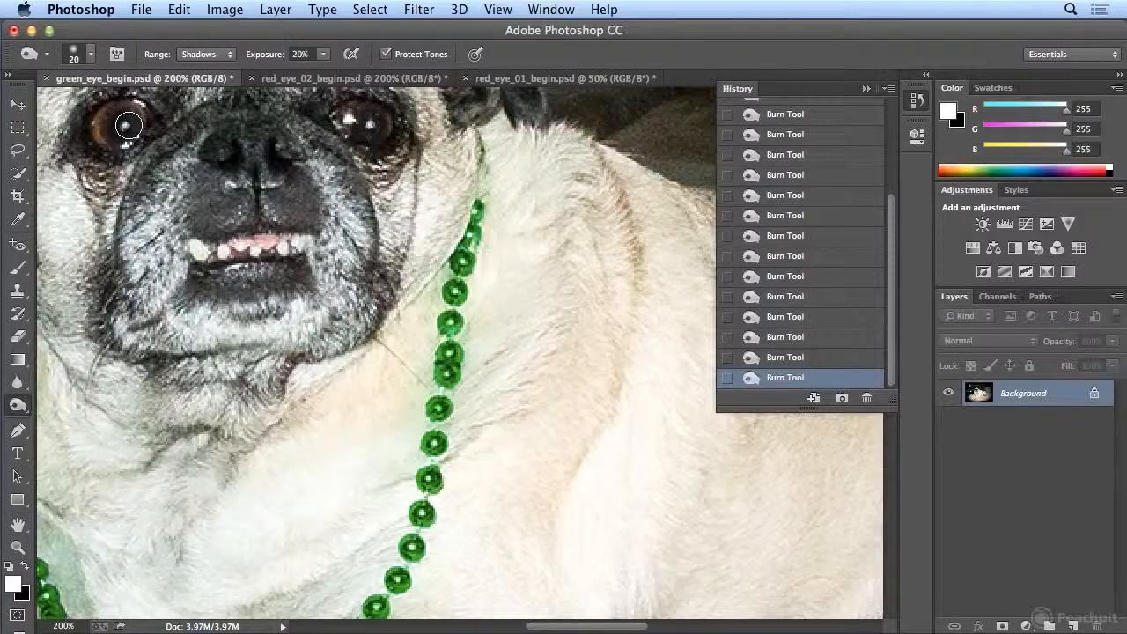
- Compare the pug photo before and after by switching between the original snapshot, the first Burn state and the last Burn state
key("super+0")
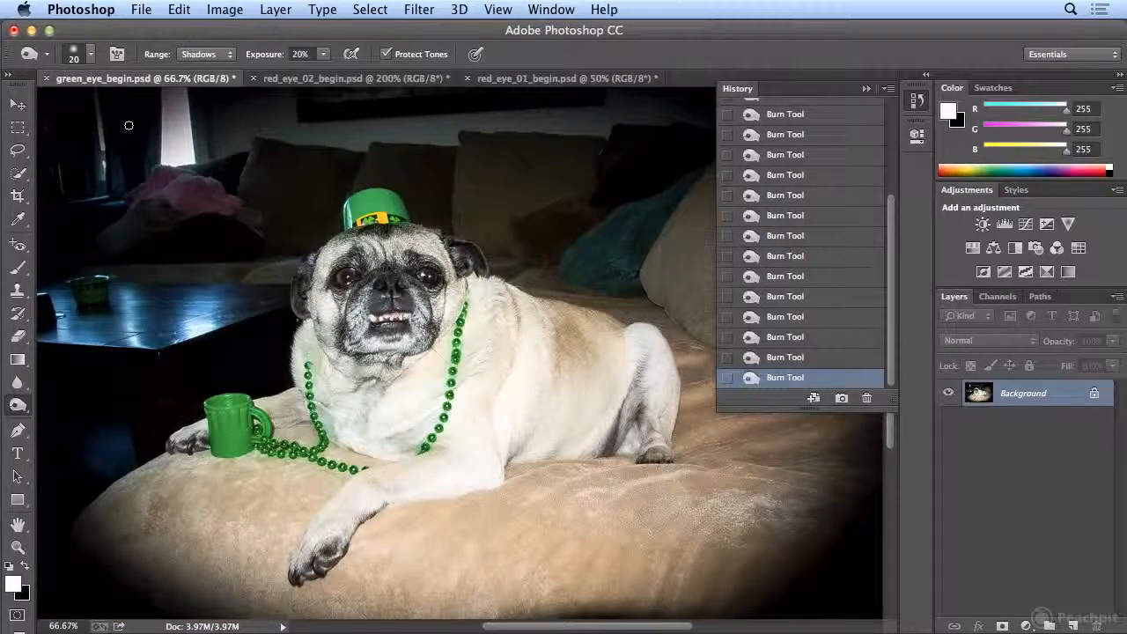
mouse_move(891, 406)
left_mouse_down()
mouse_move(884, 568)
mouse_move(884, 558)
left_mouse_up()
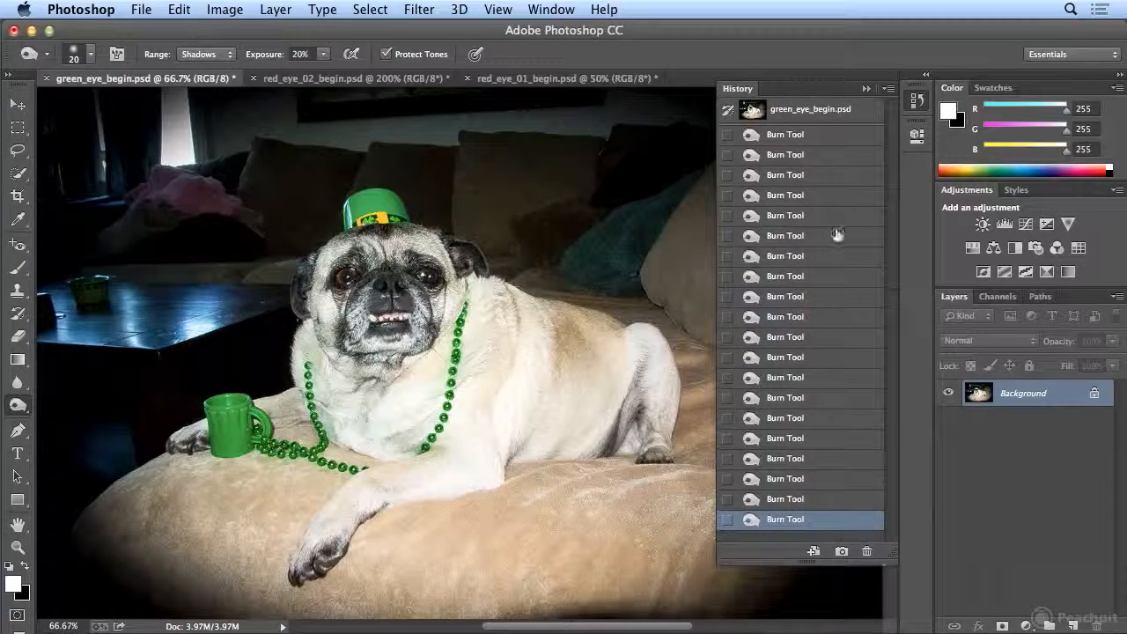
left_click(806, 112)
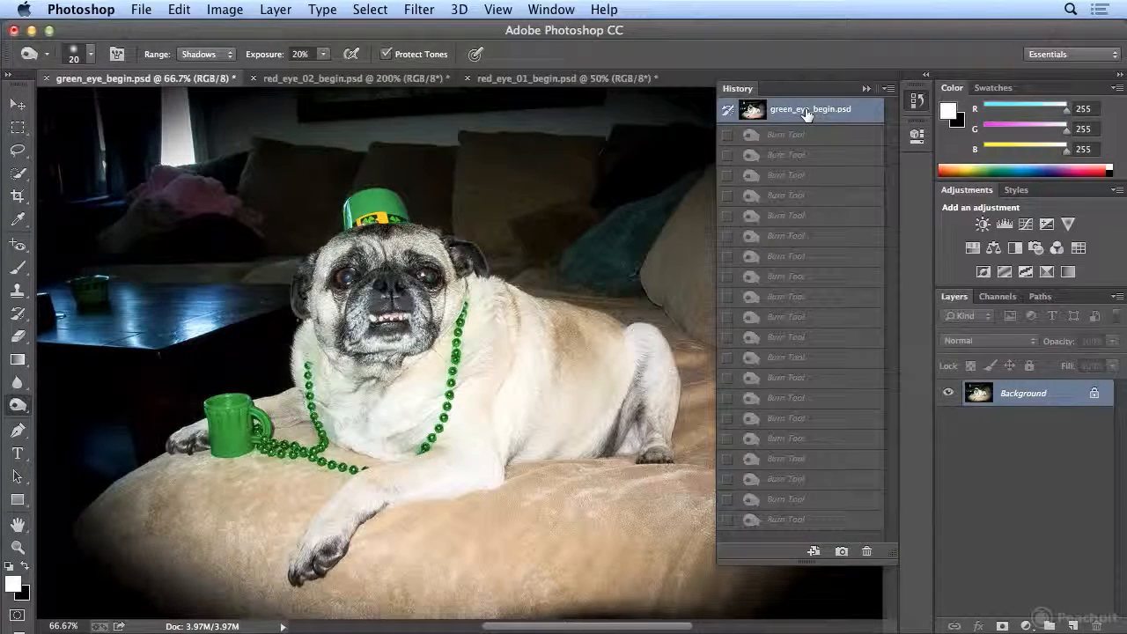
left_click(795, 521)
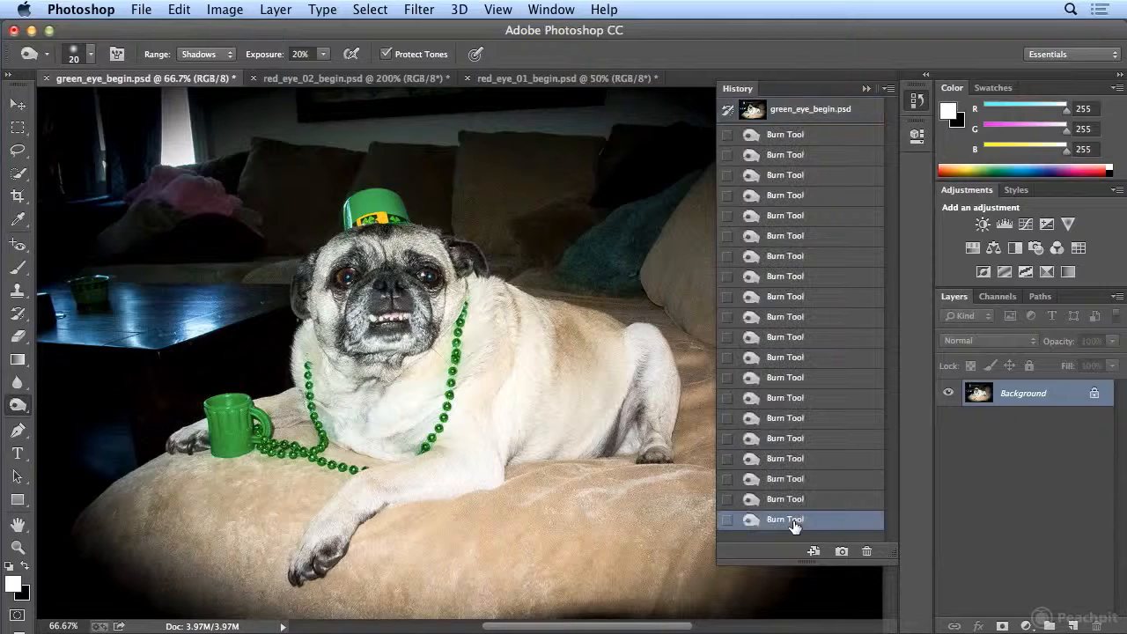
left_click(801, 139)
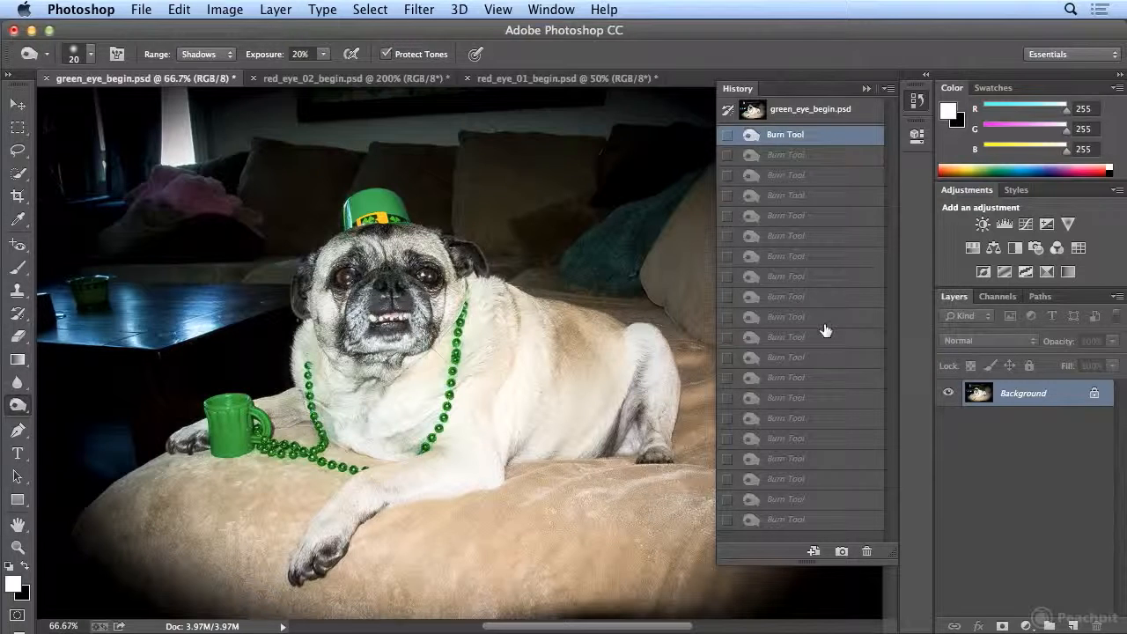
left_click(795, 521)
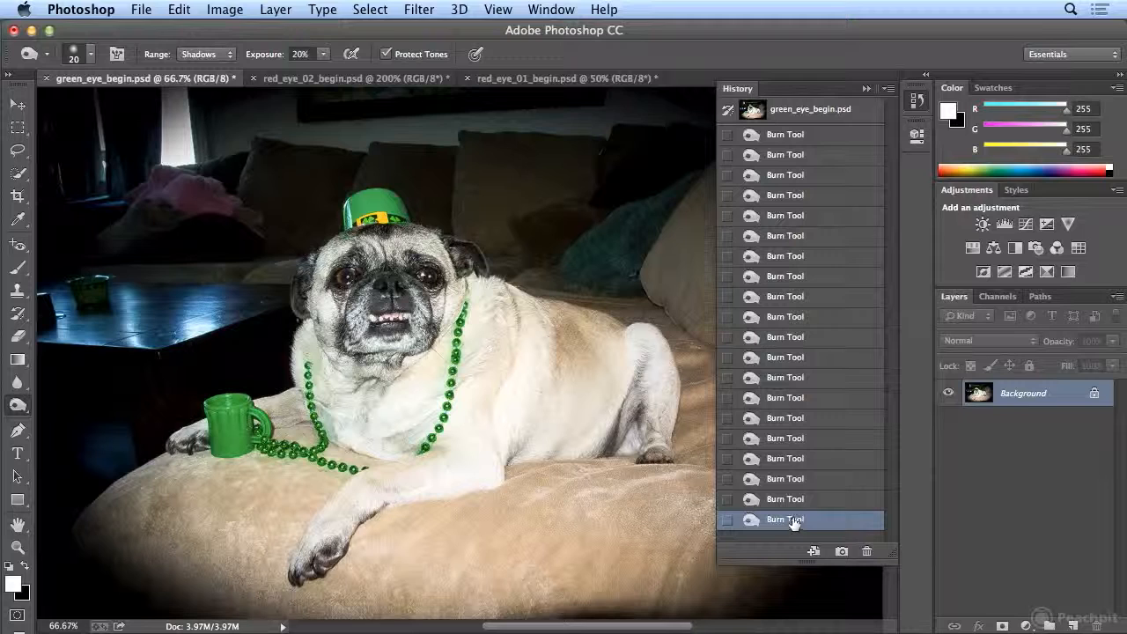
- Compare red_eye_02_begin.psd before and after its red eye correction by switching between the Open and last Sponge history states
left_click(16, 246)
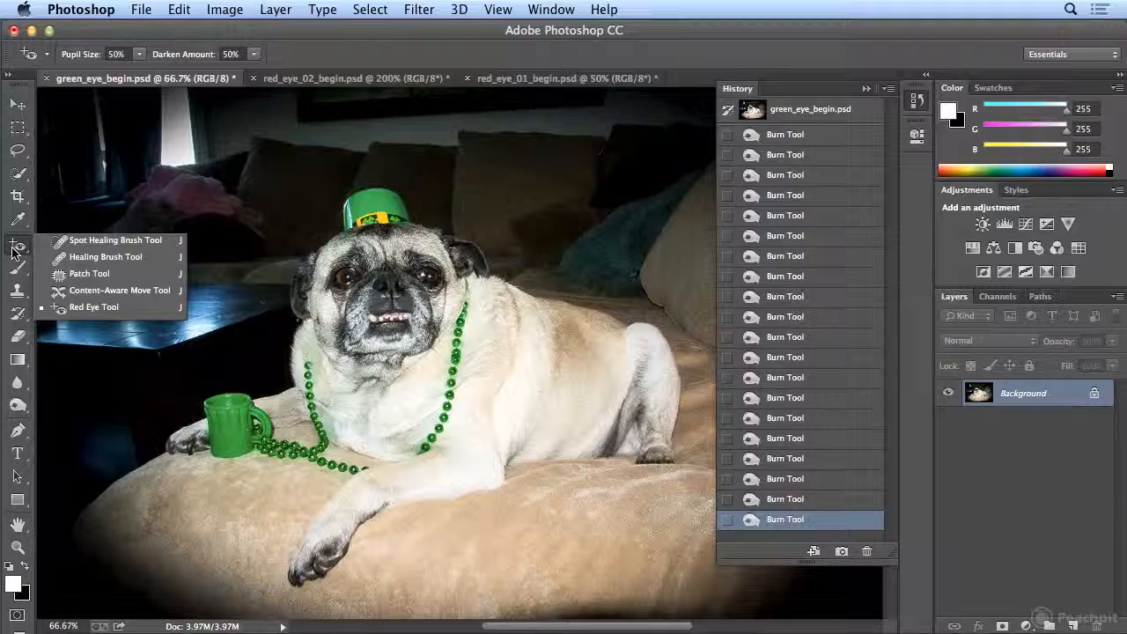
left_click(302, 80)
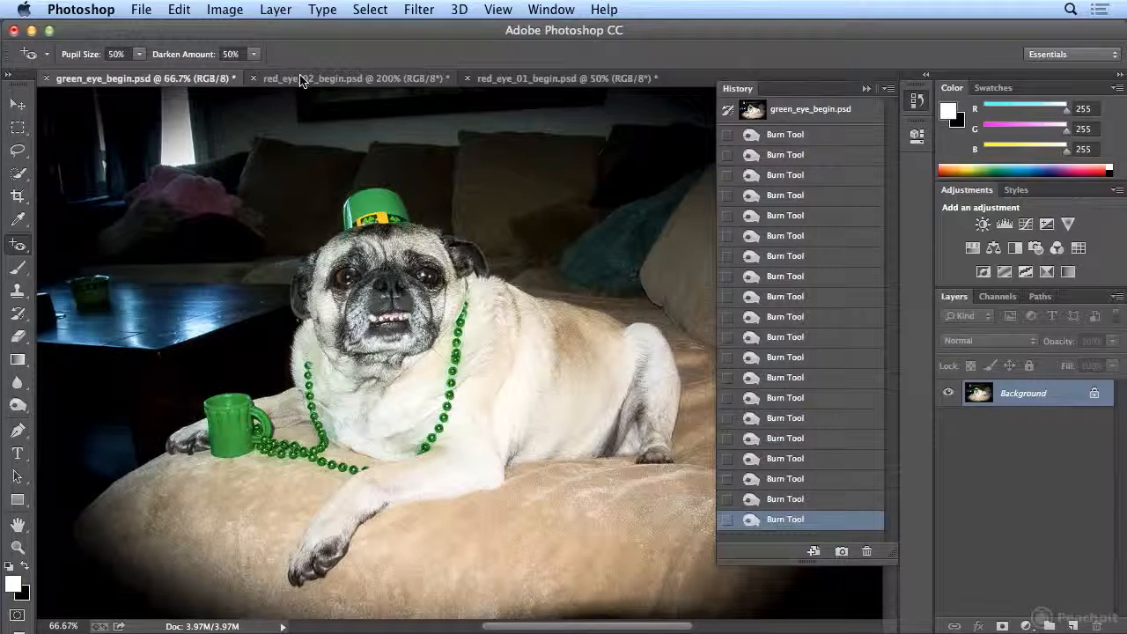
left_click(302, 79)
key("super+minus")
key("super+minus")
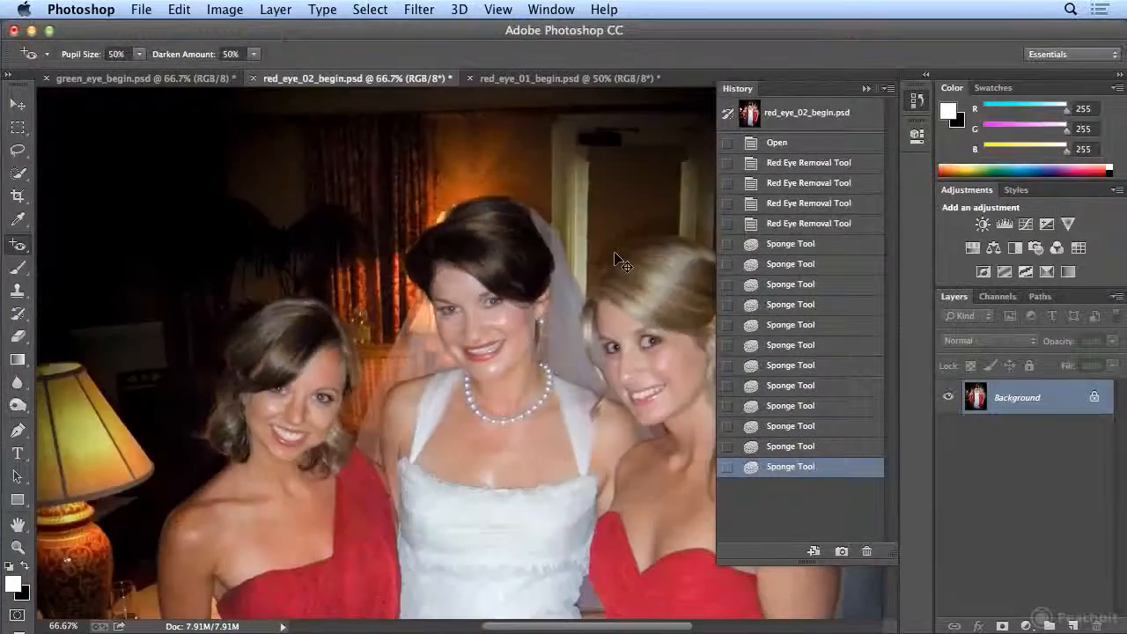
left_click(774, 146)
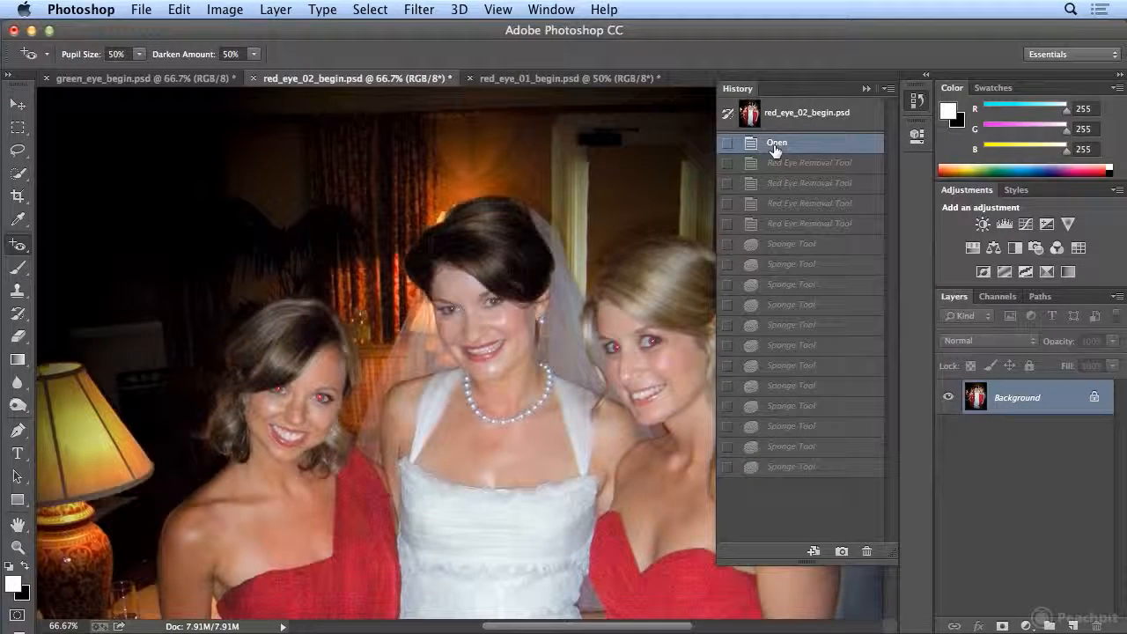
left_click(787, 468)
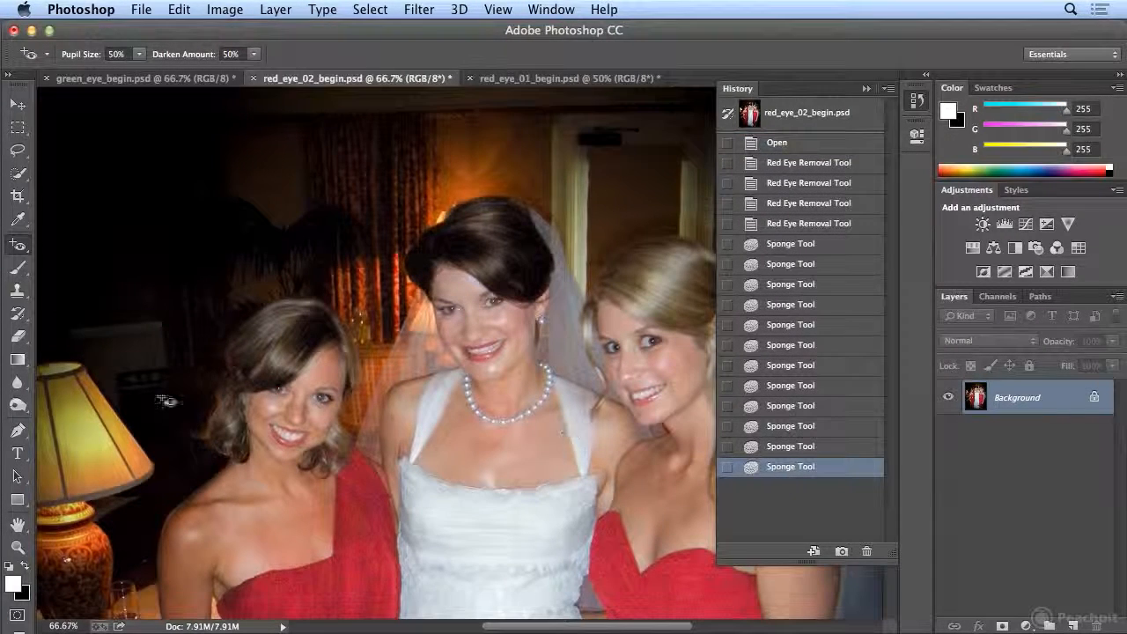
- Return to green_eye_begin.psd and hide the history list to show the whole finished pug photo
left_click_drag(18, 404, 43, 430)
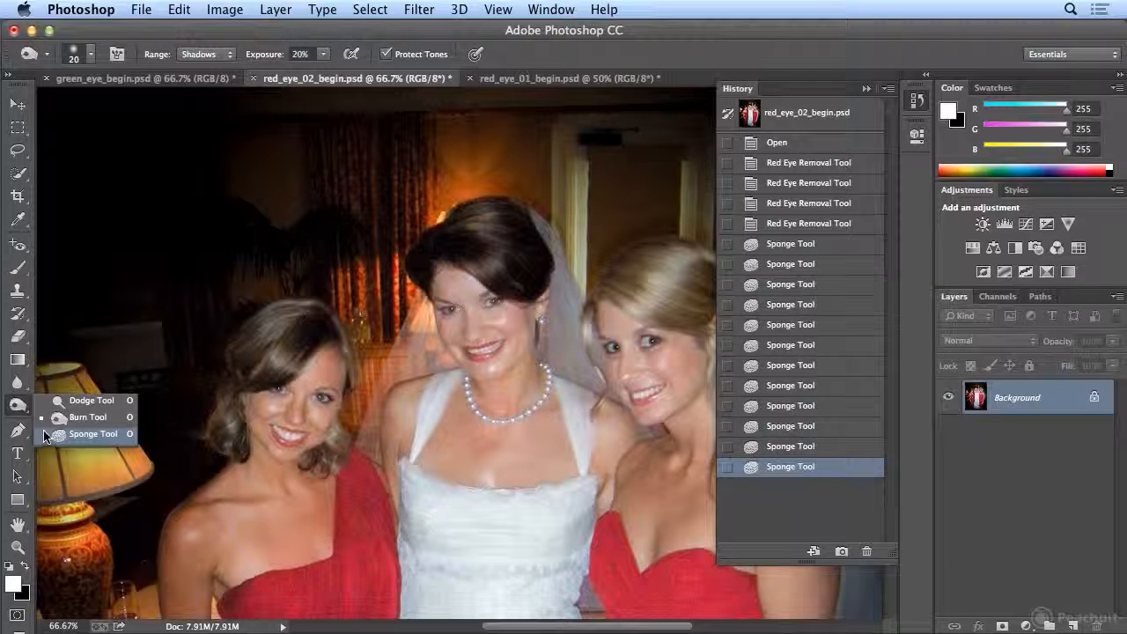
left_click(132, 81)
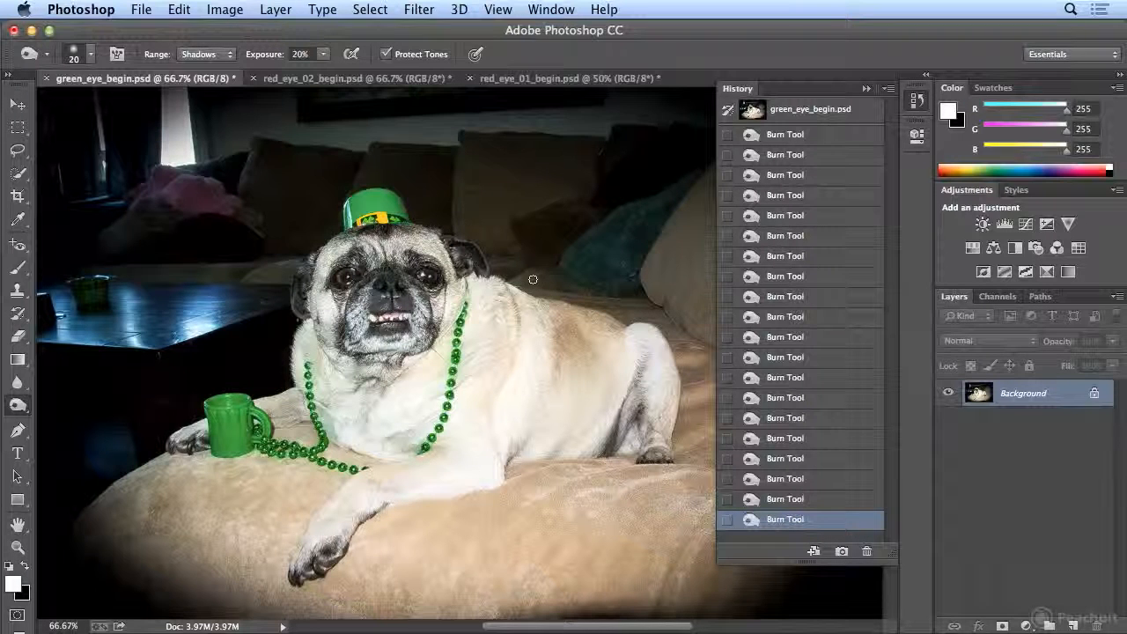
left_click(913, 104)
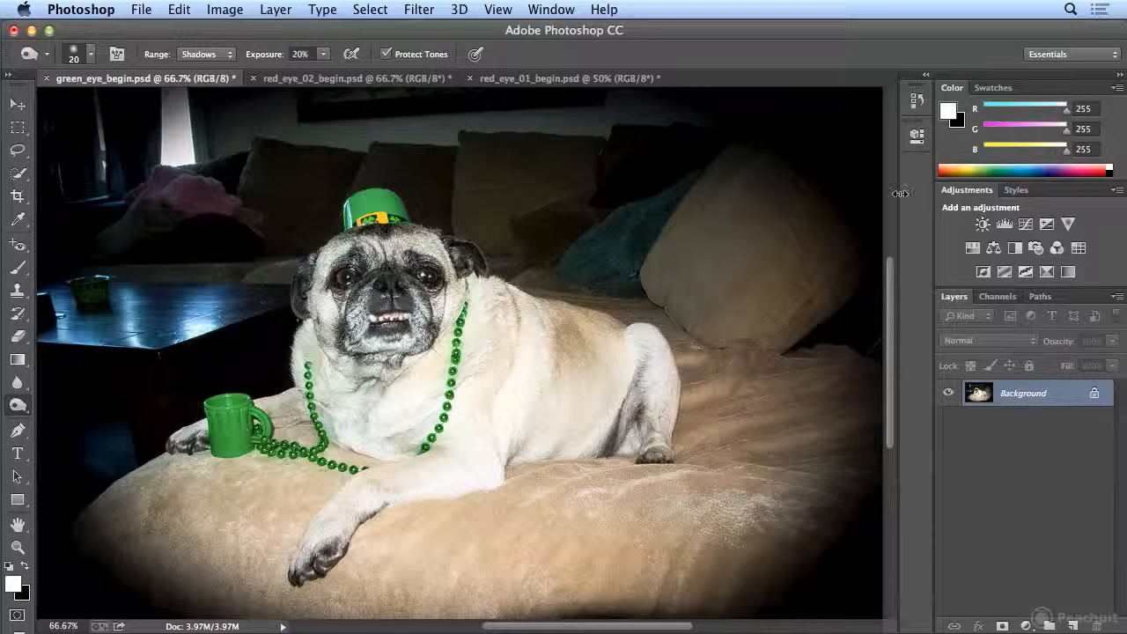